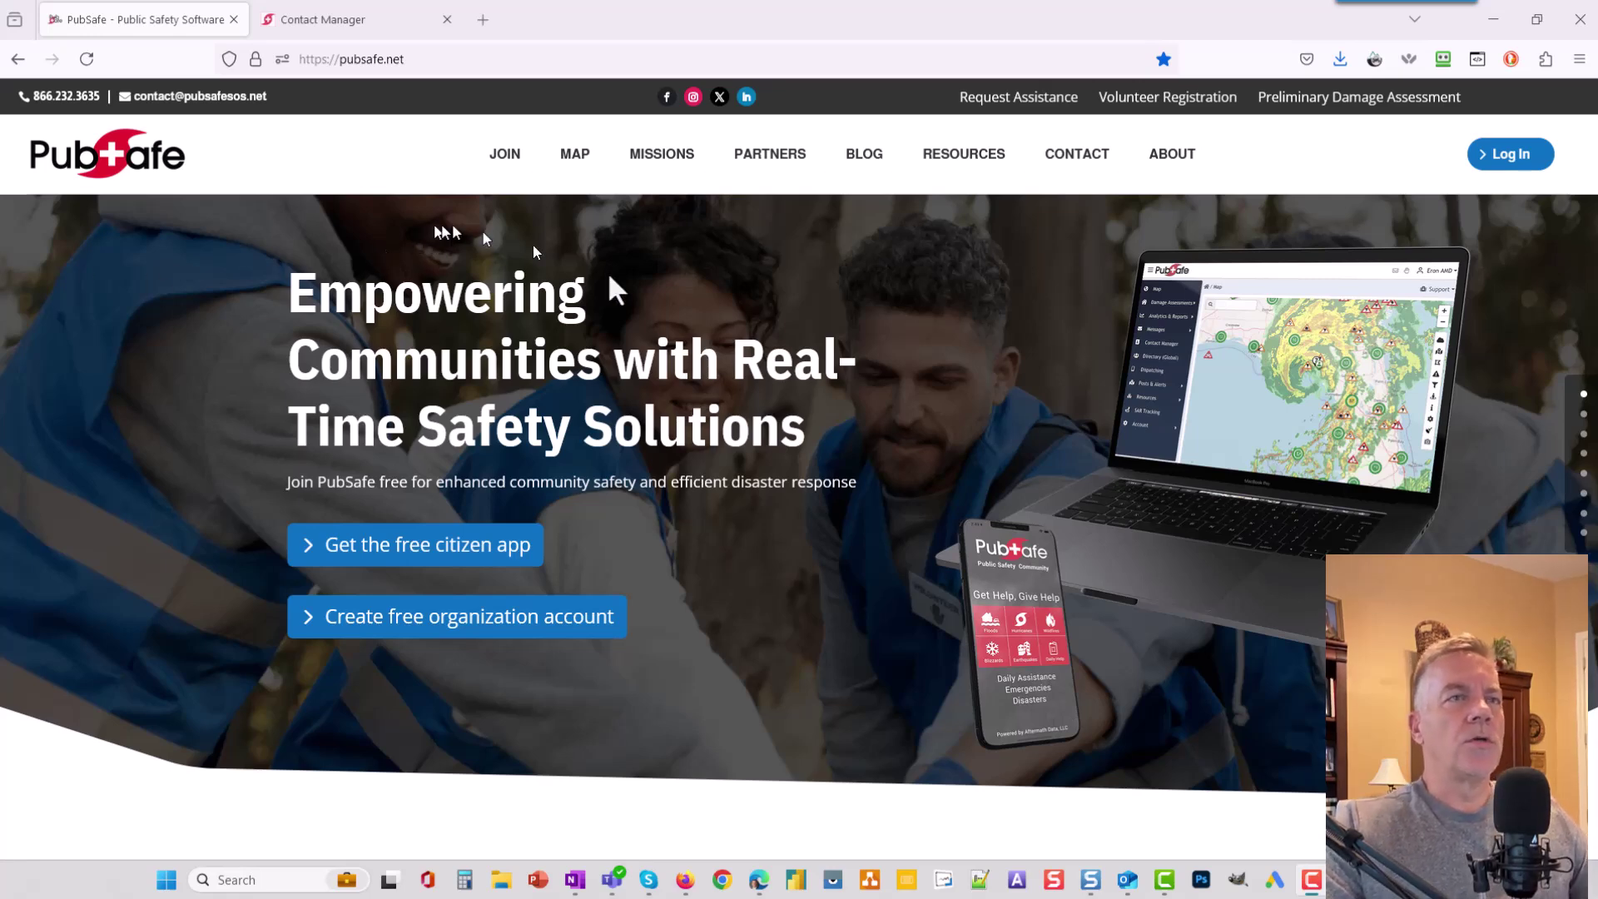
Step: Go to the portal sign-in page and preview the JOIN menu's Citizens/Organizations options
left_click(1495, 163)
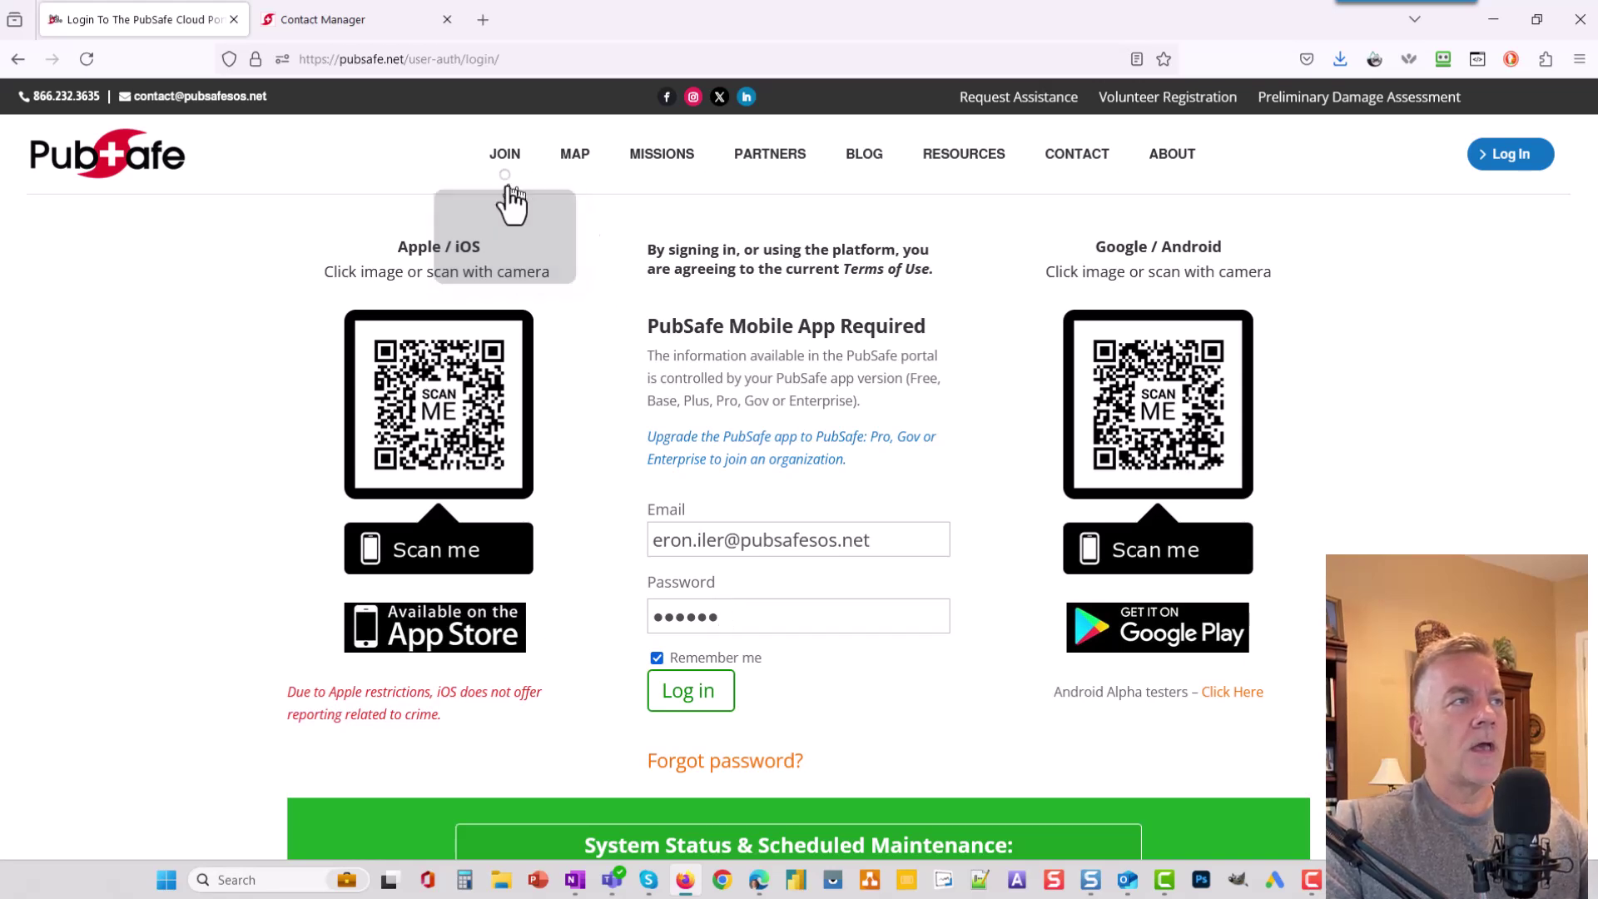
mouse_move(509, 171)
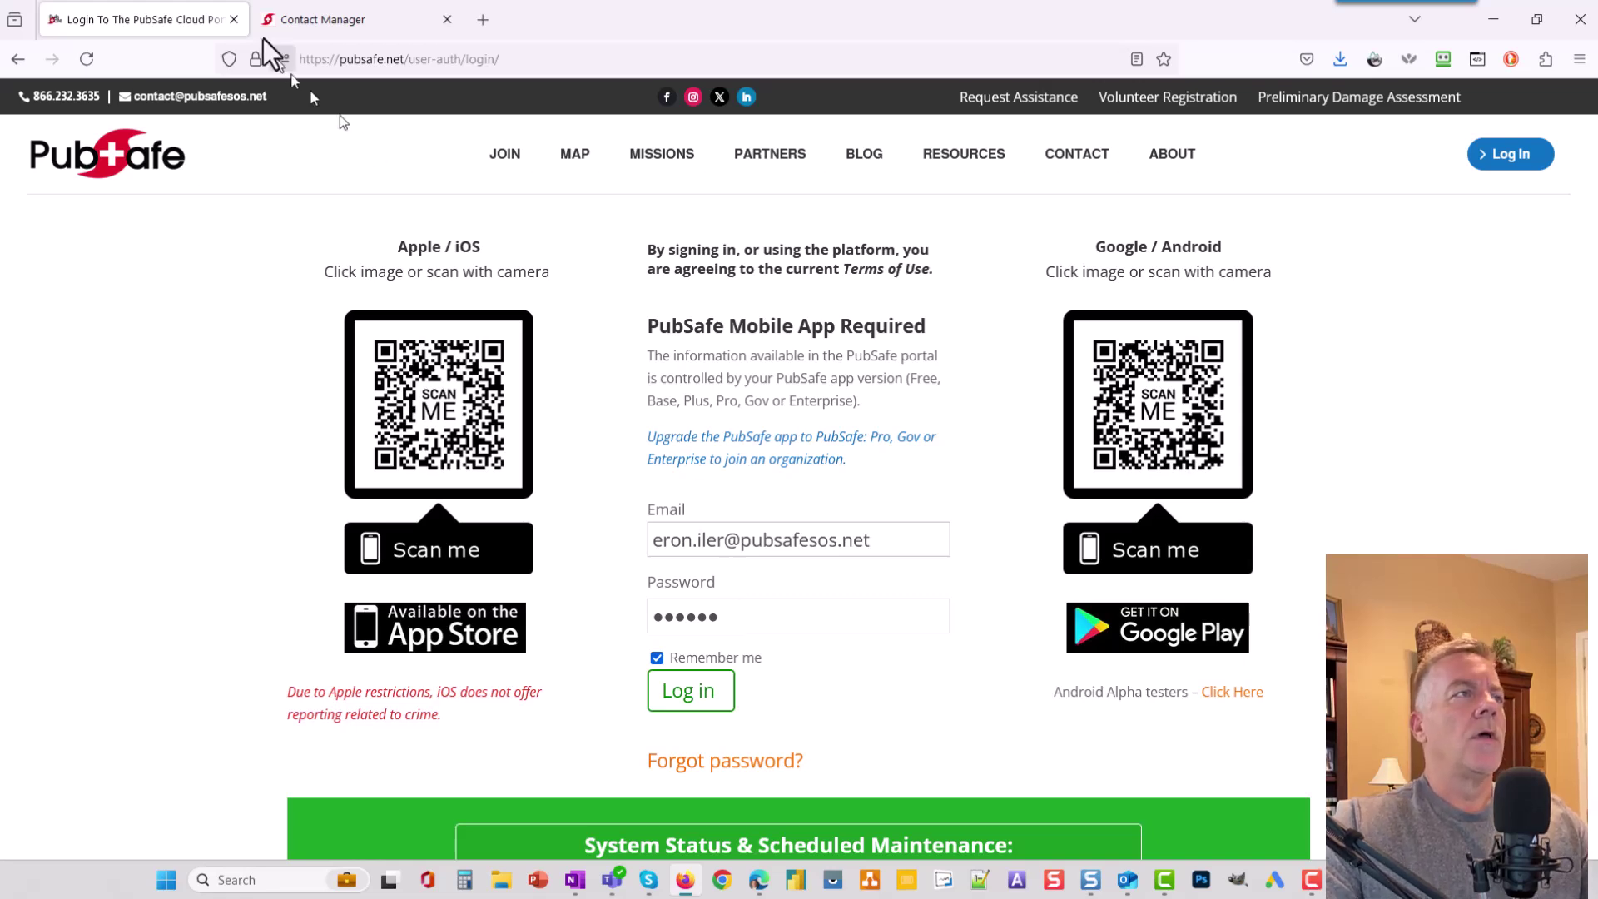
Step: View the members and incidents Map, then return to the 11-entry Contact Manager list
left_click(303, 27)
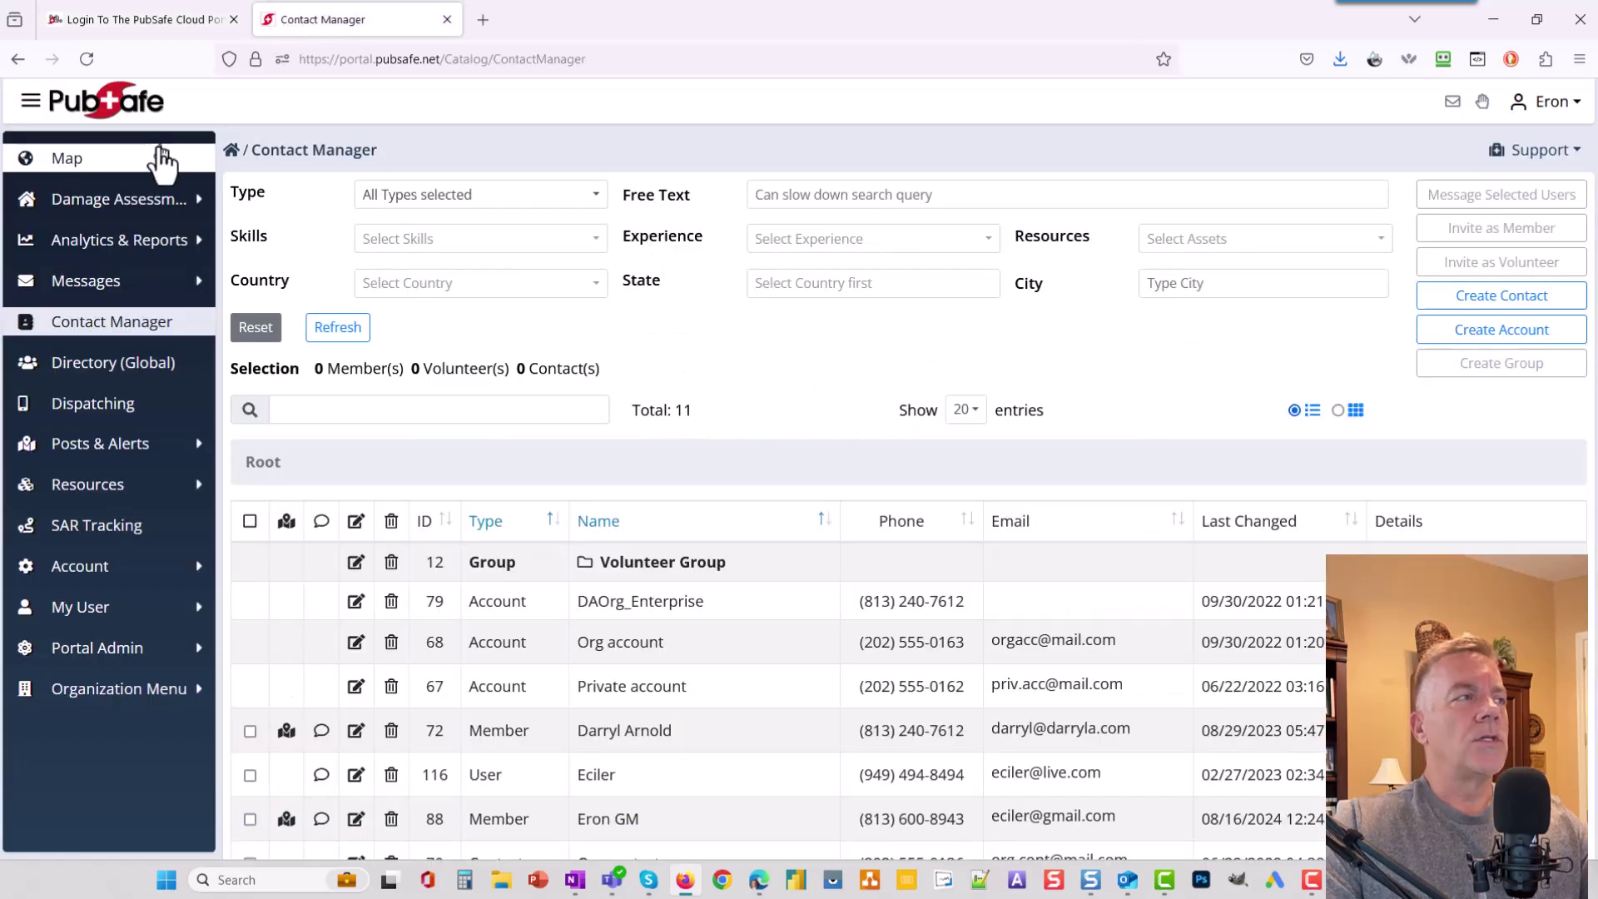
left_click(155, 156)
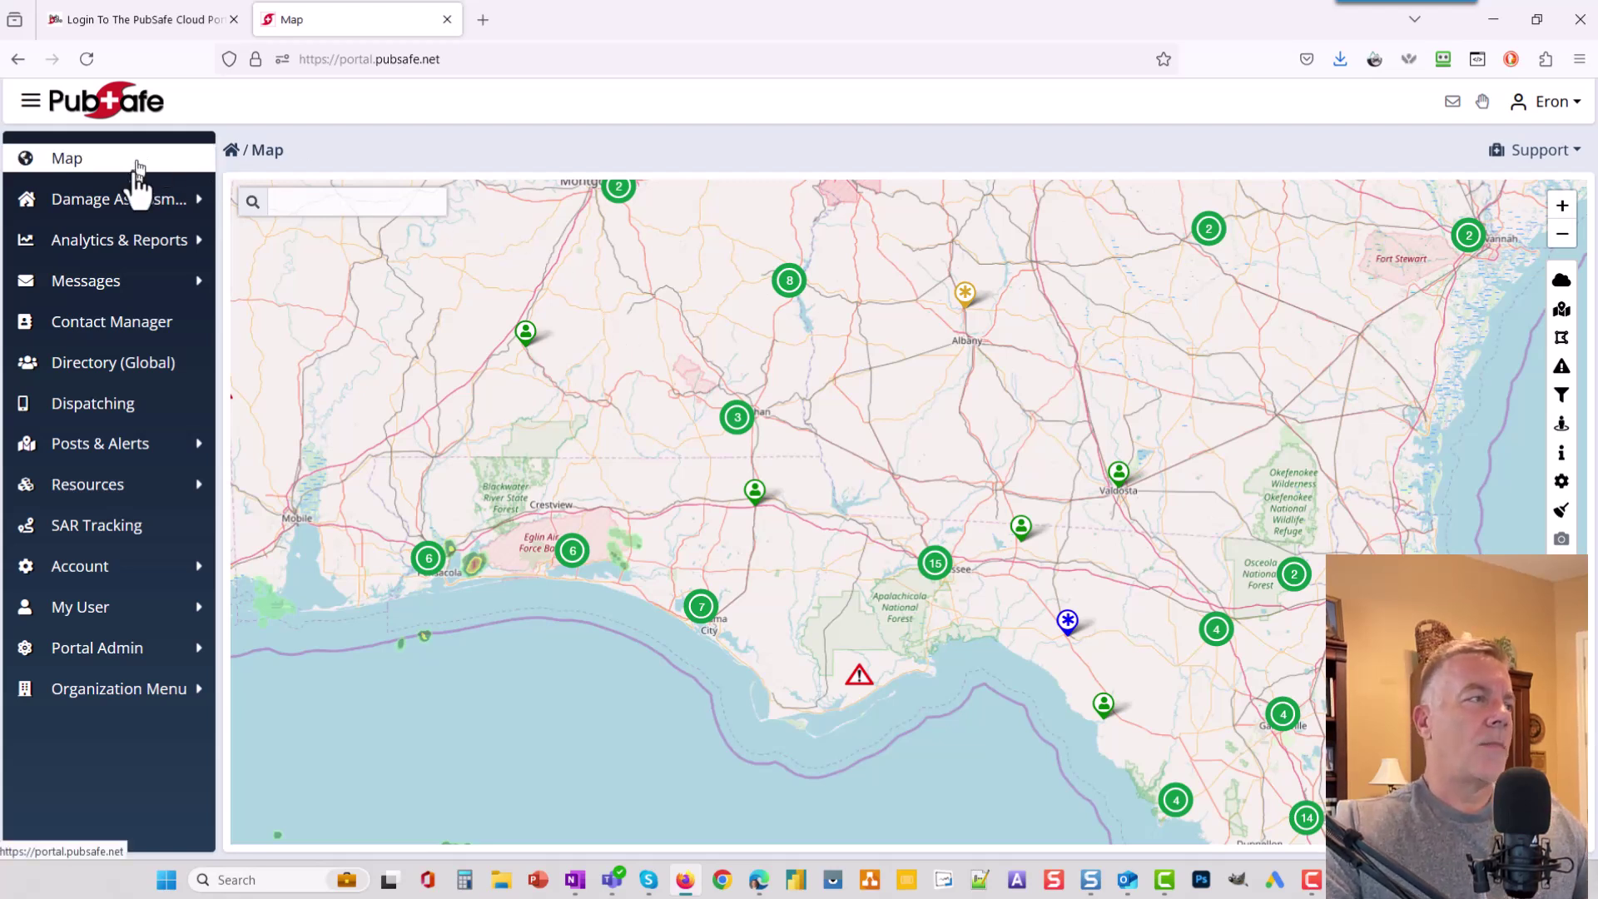
left_click(123, 324)
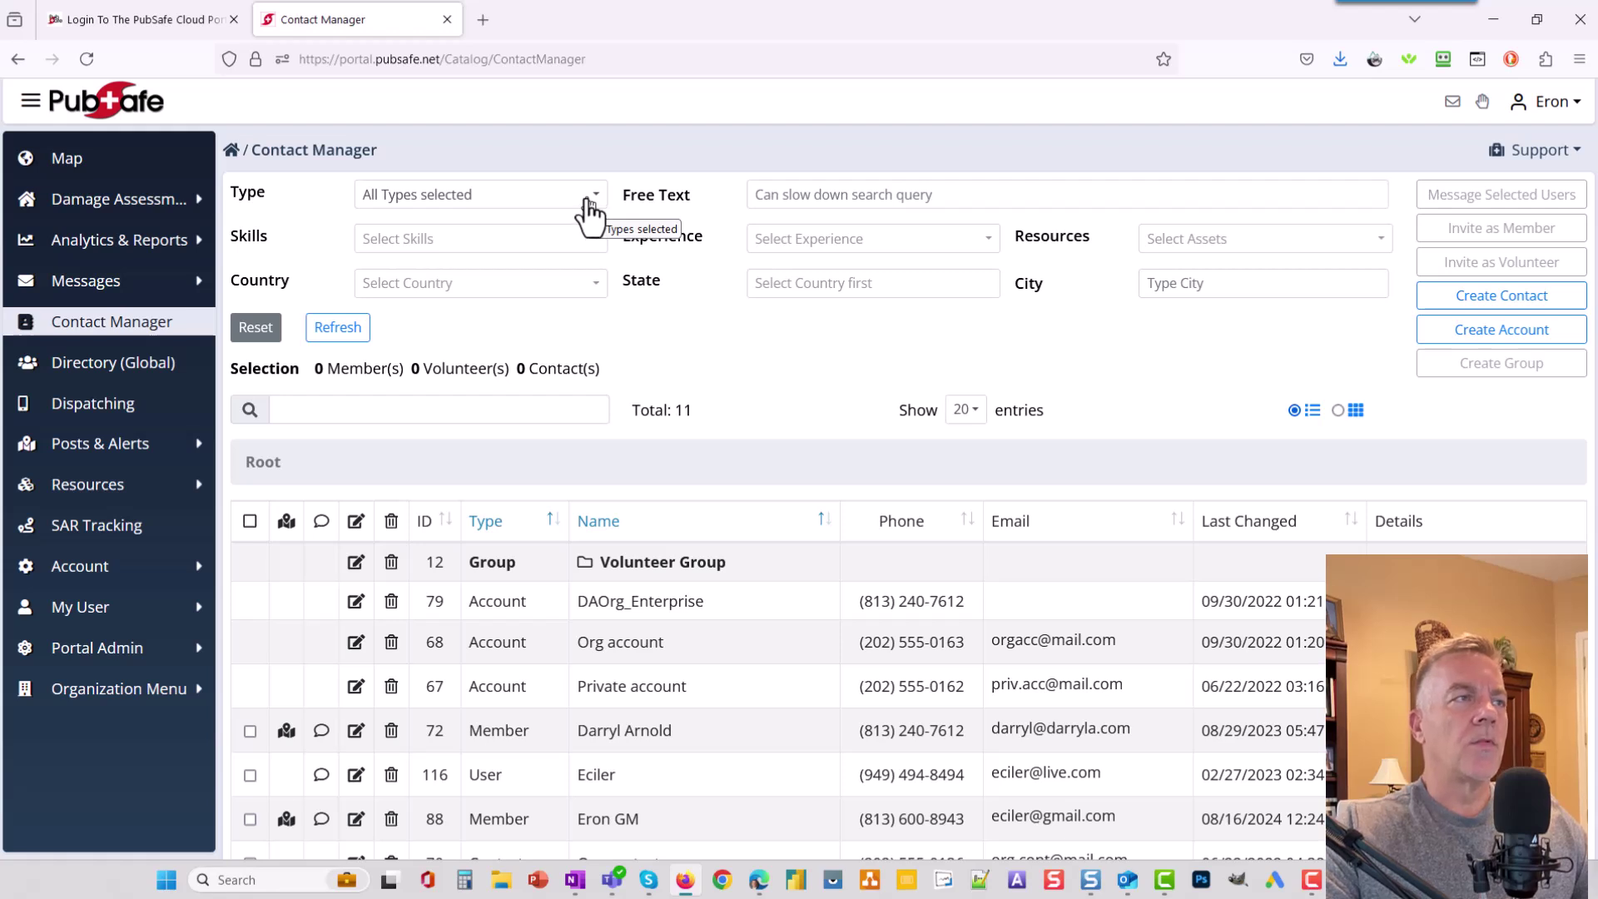
Step: Check the Skills filter list, then show Type options Account, Contact, Member, User, Volunteer
left_click(591, 239)
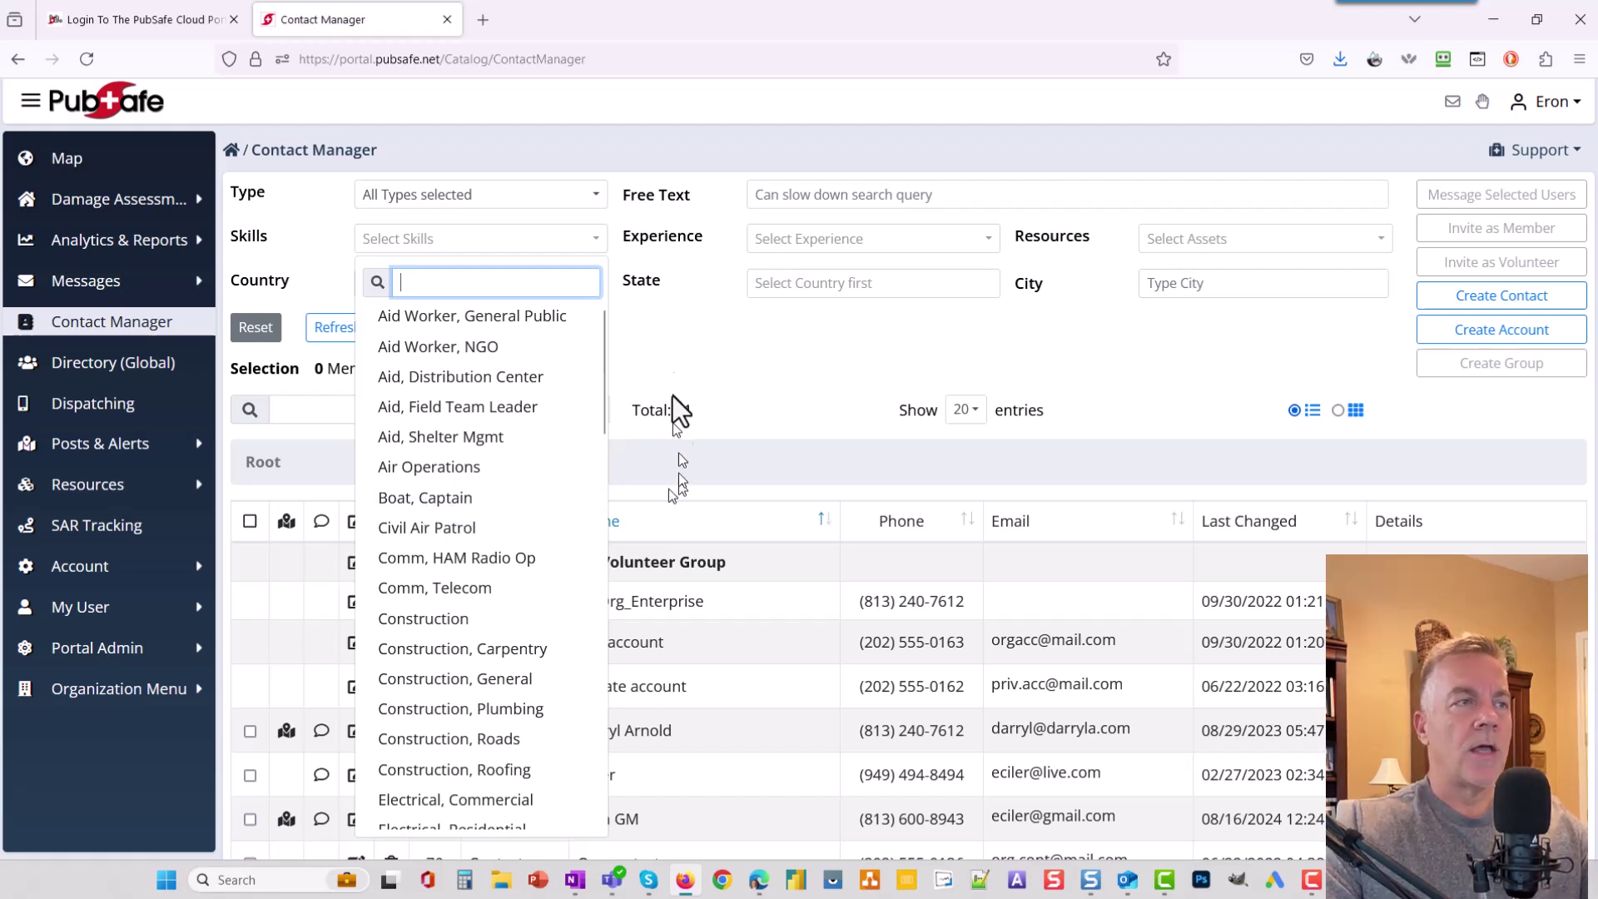
left_click(681, 364)
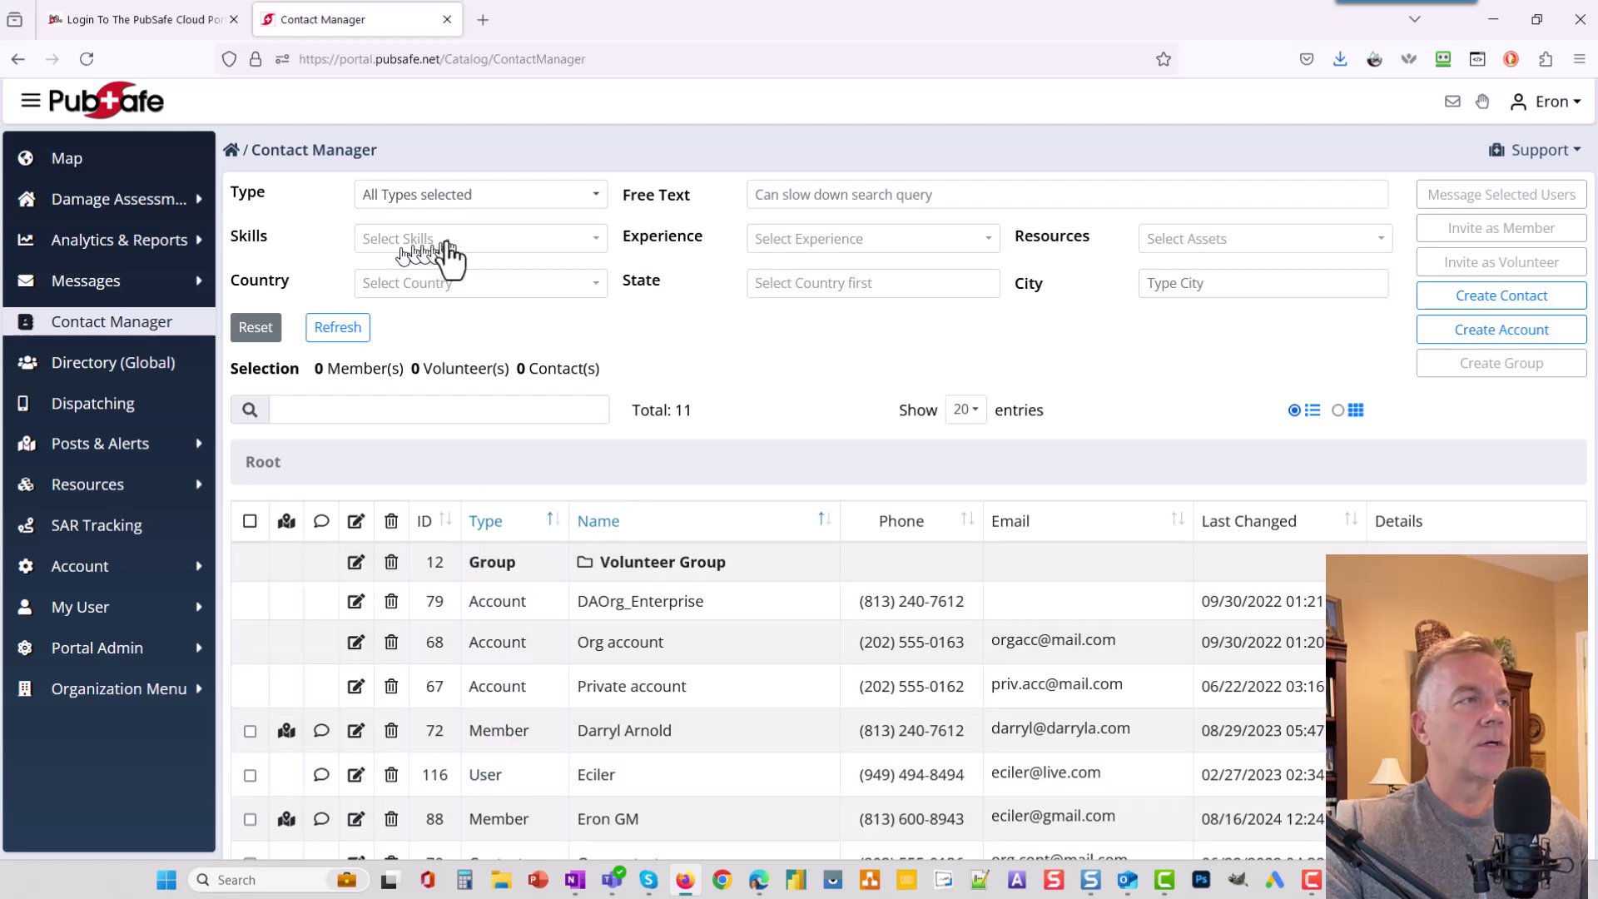
left_click(453, 200)
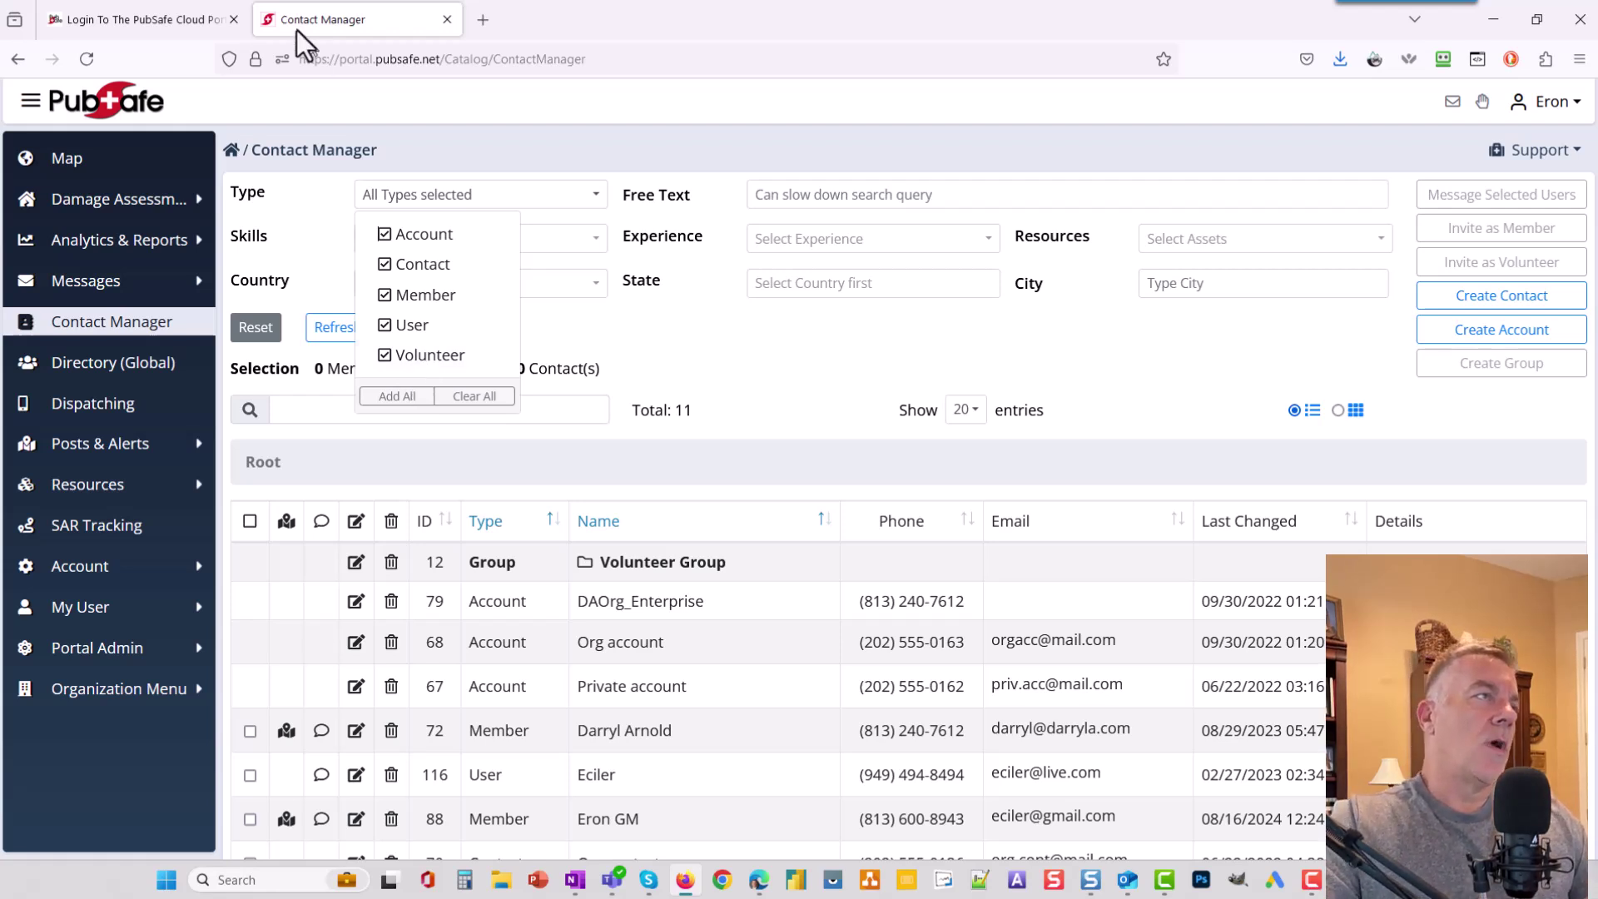
left_click(175, 20)
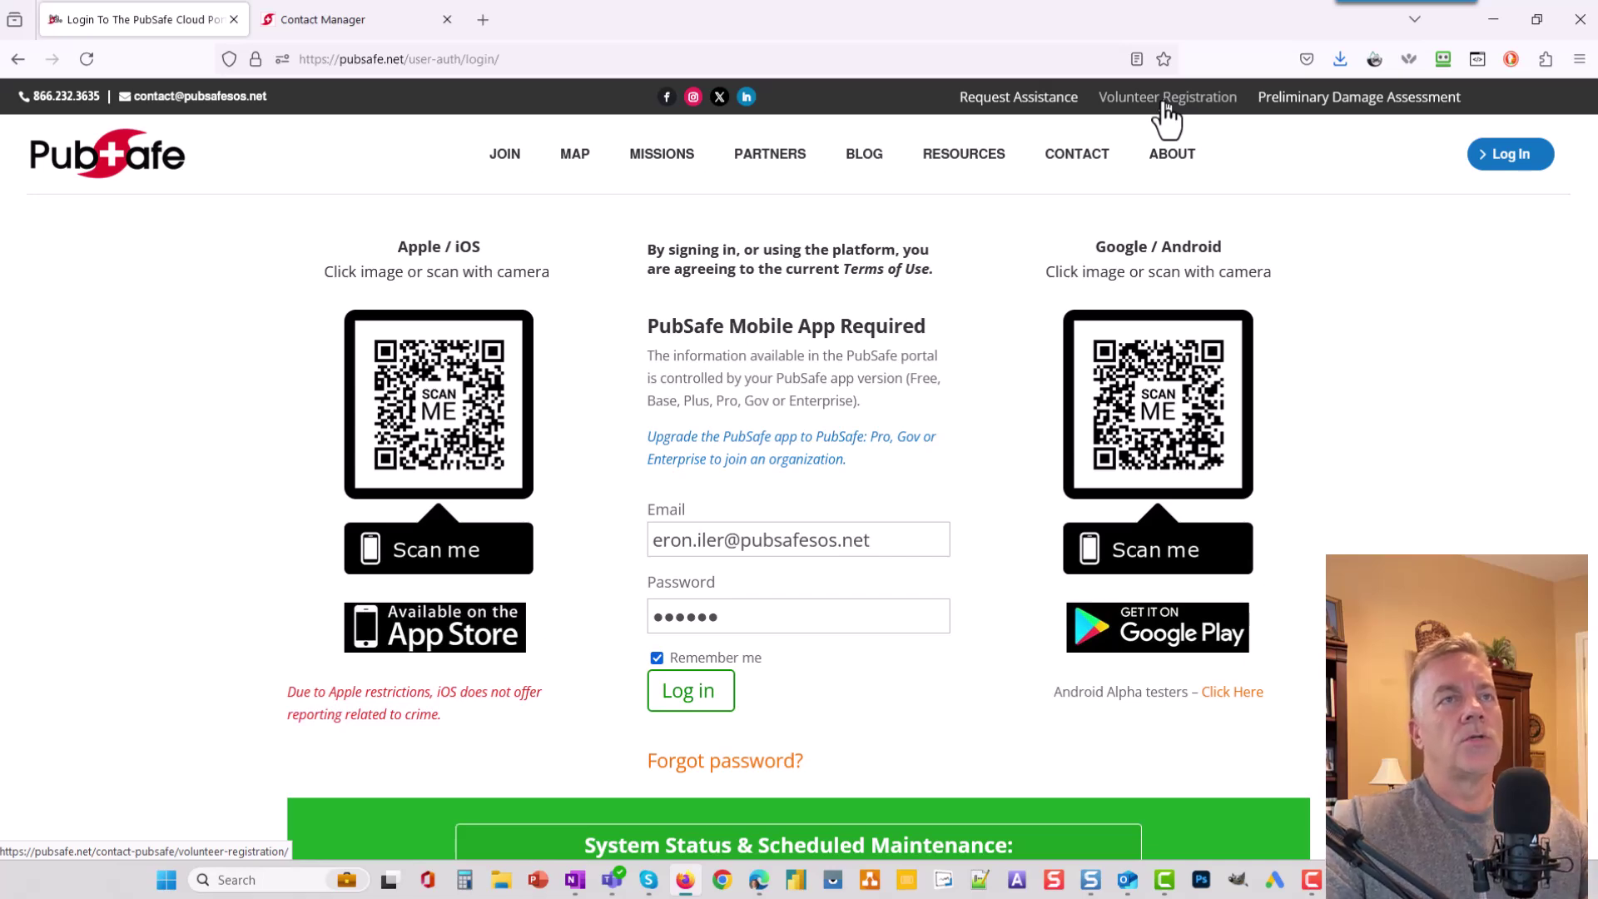
left_click(336, 23)
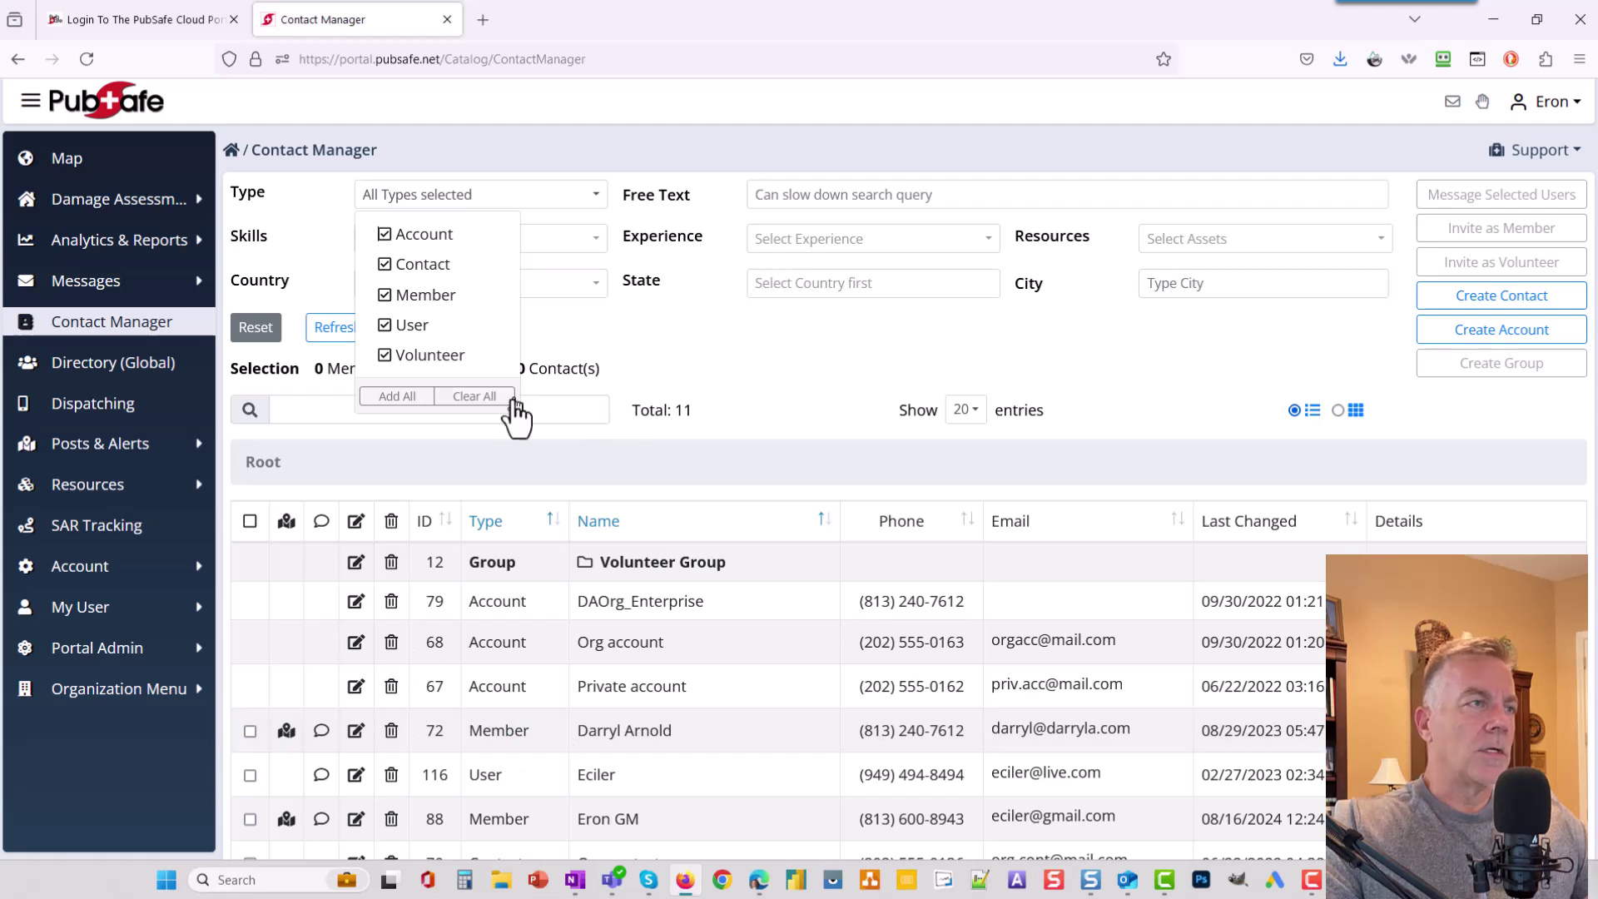
Step: Pin the first member's coordinates in a new Google Maps tab, then go back to Contact Manager
left_click(671, 371)
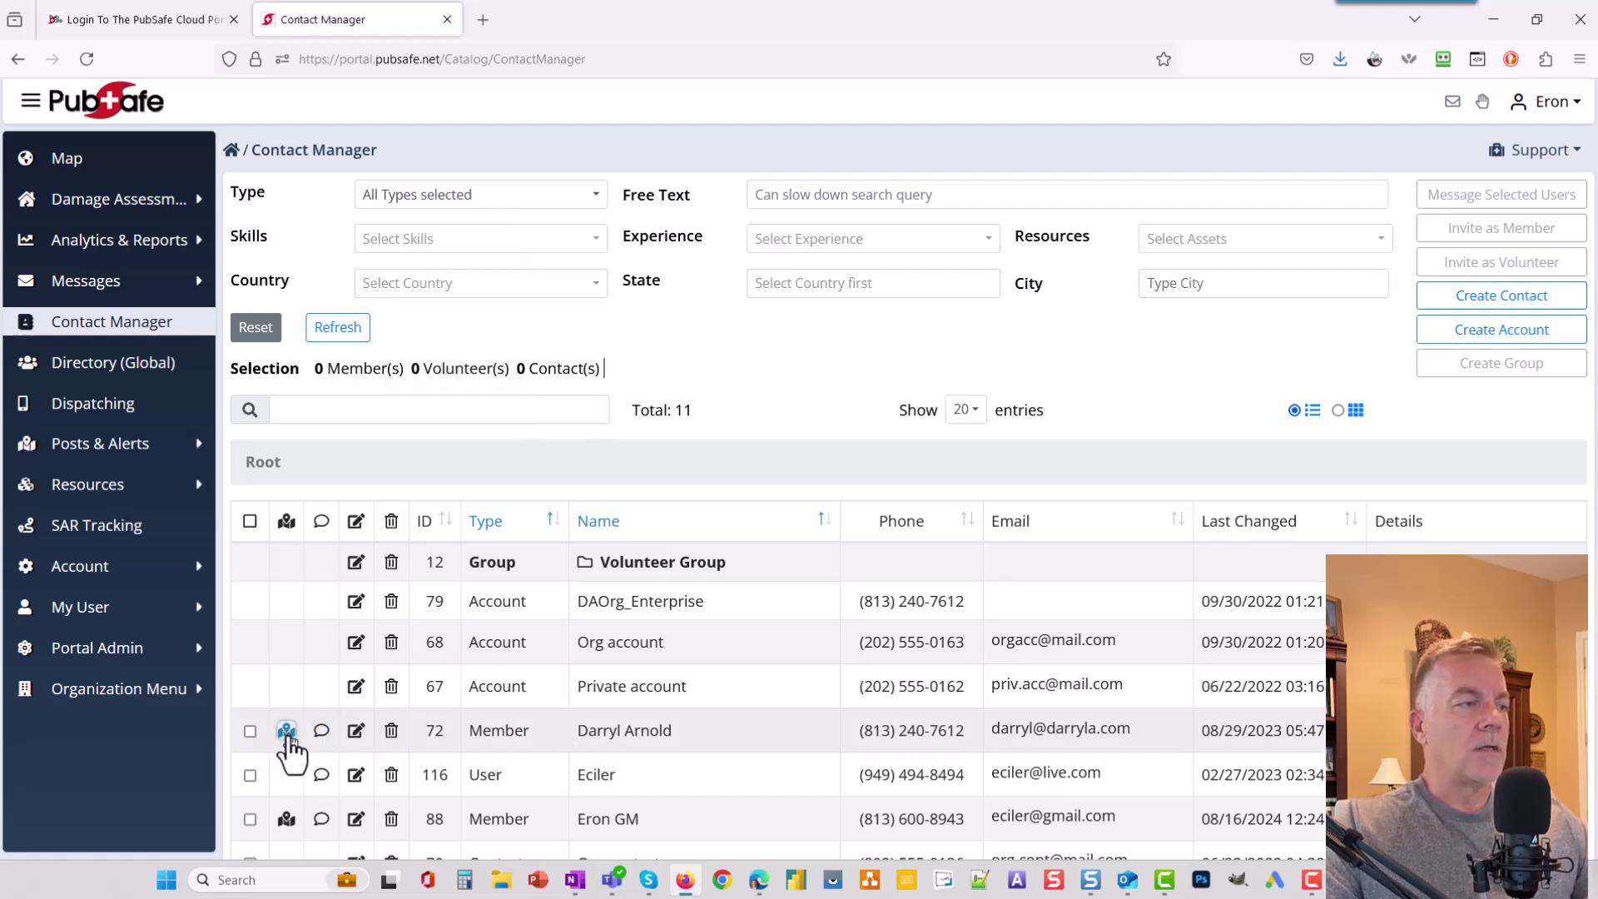
left_click(287, 733)
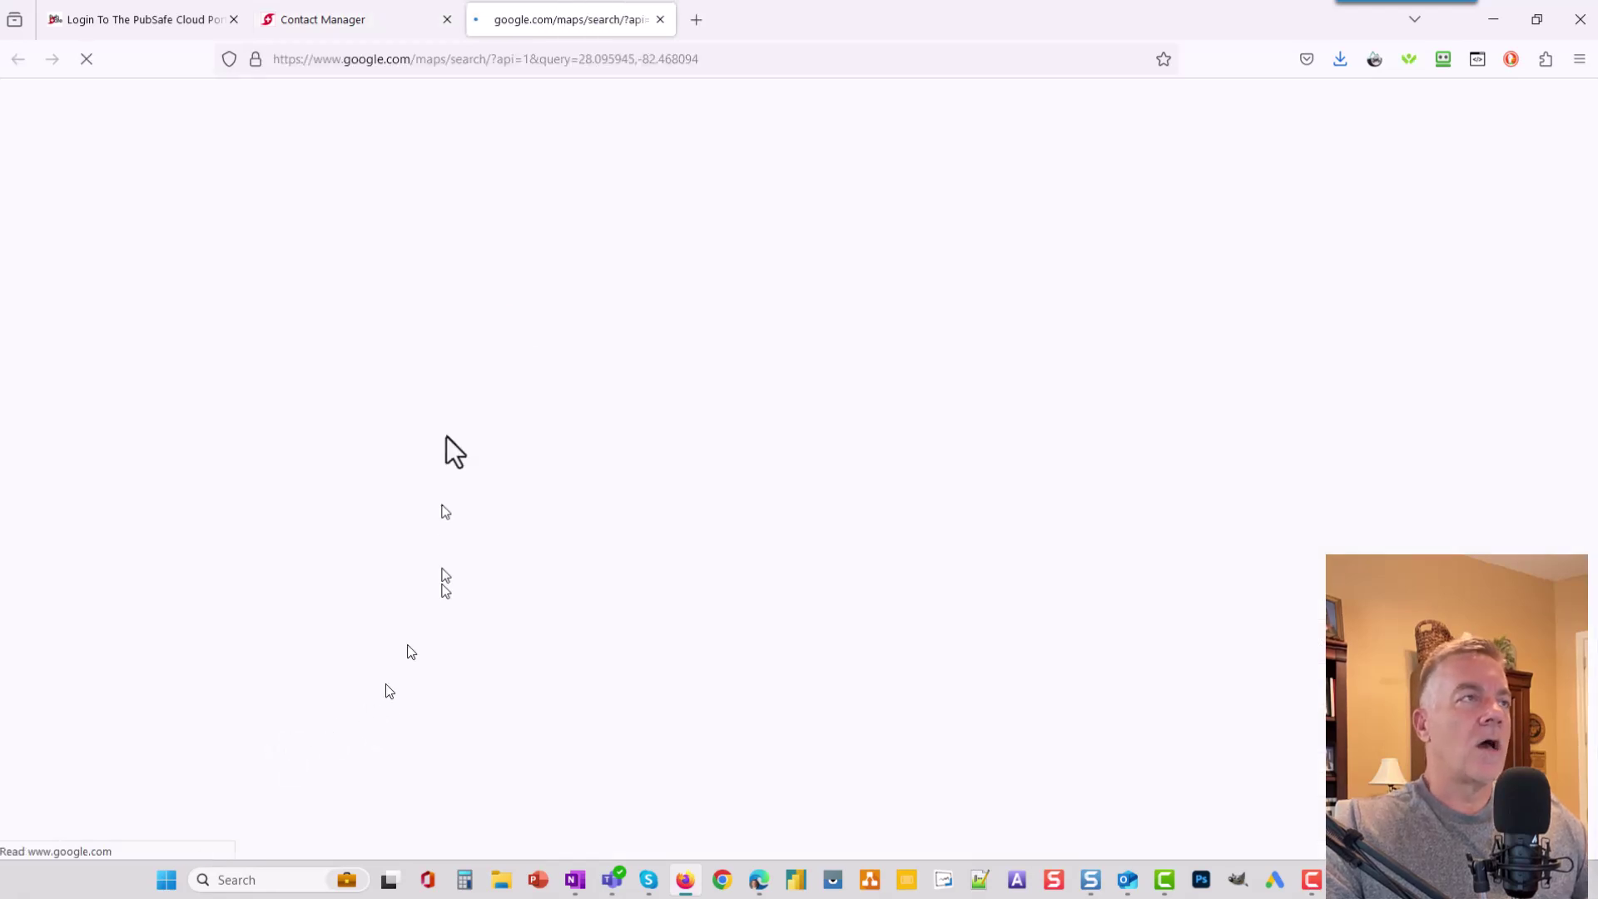
left_click(341, 19)
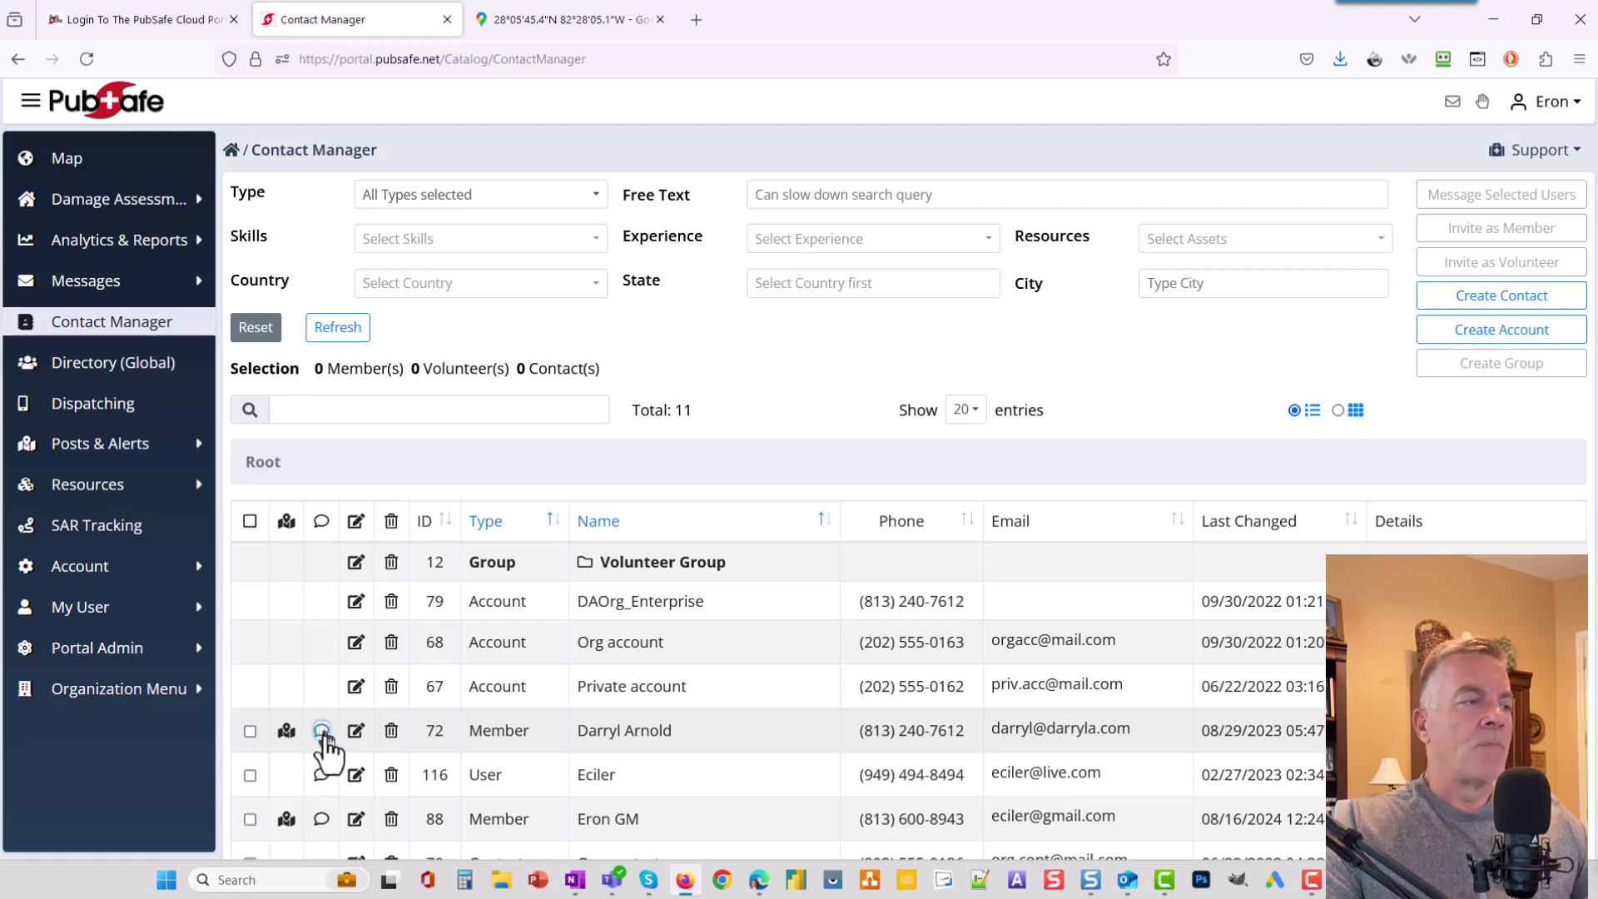
Step: Close the first member's chat unsent and tick the first two member rows
left_click(321, 732)
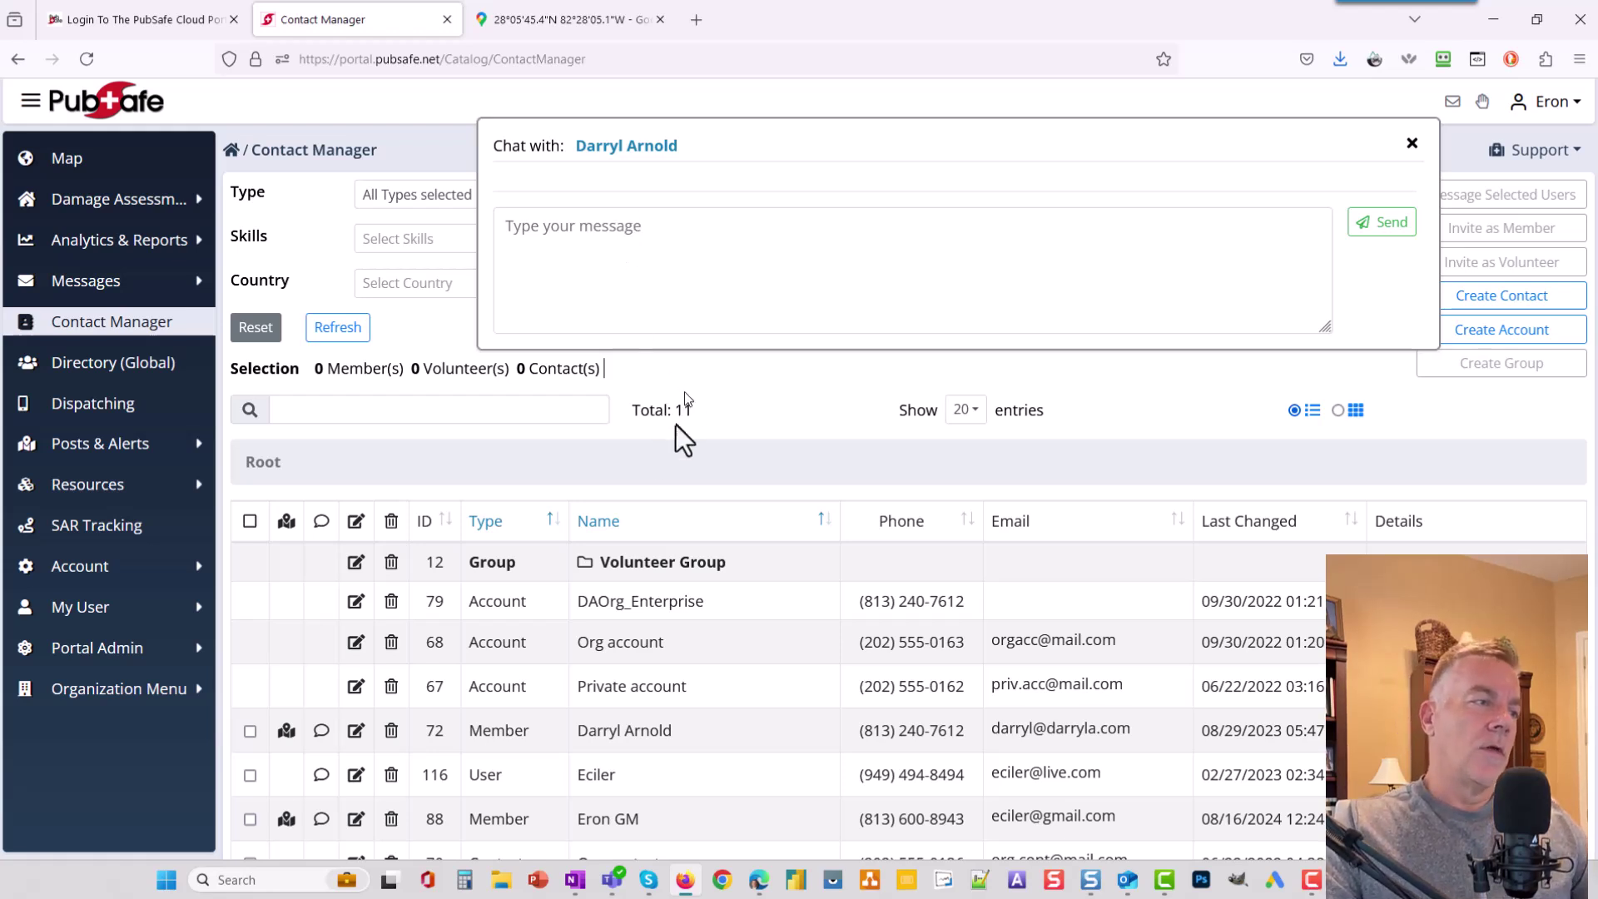
left_click(248, 738)
left_click(249, 731)
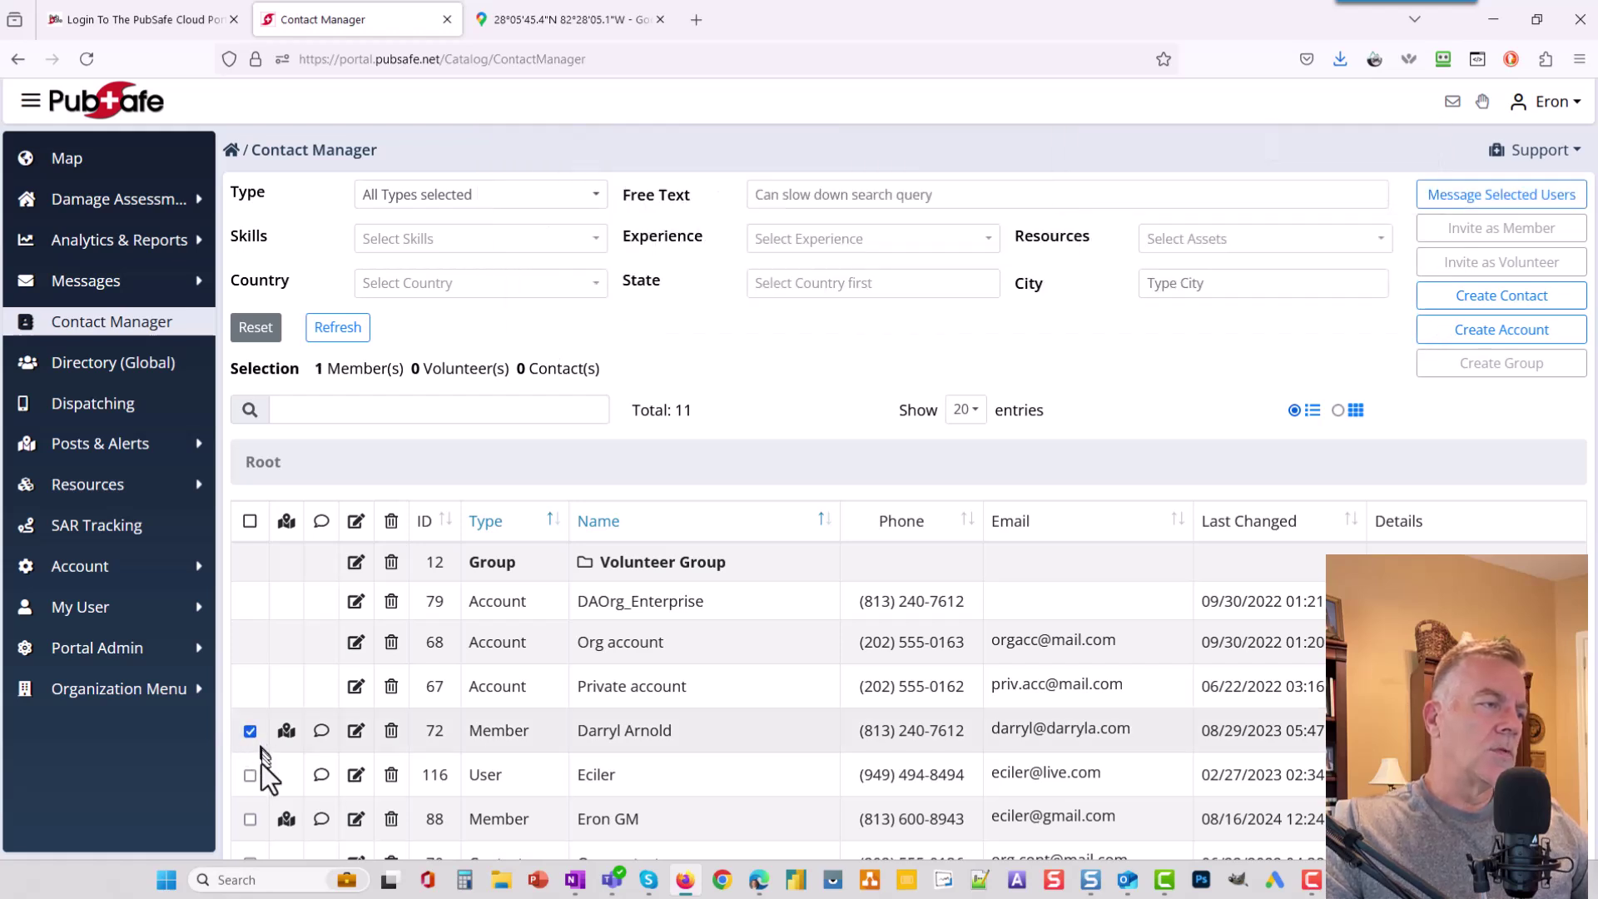
left_click(250, 819)
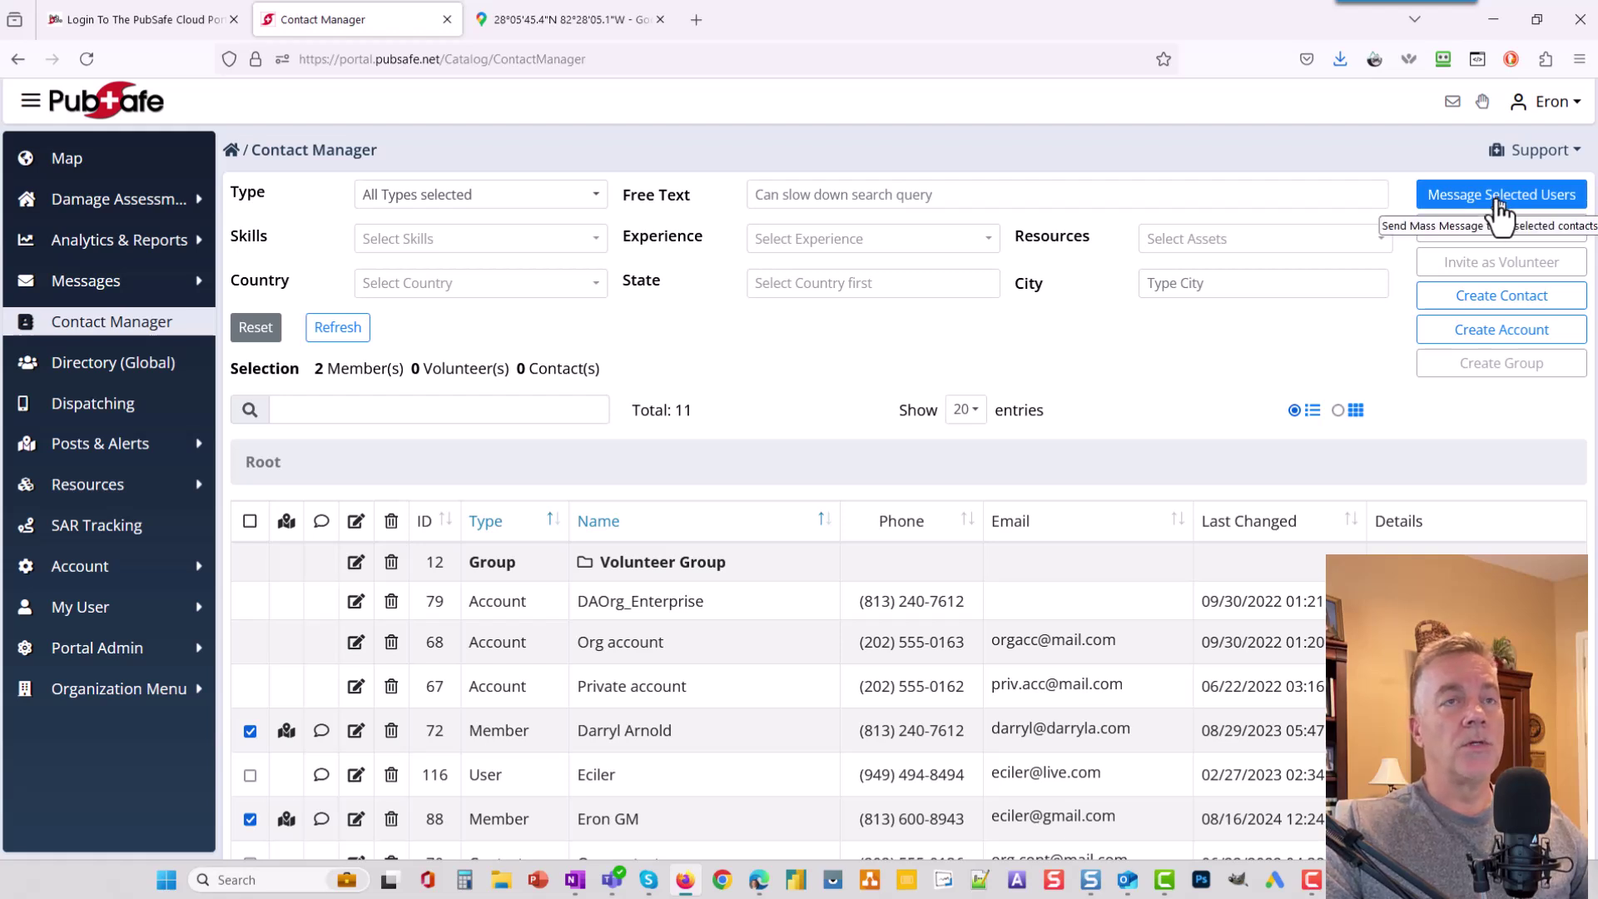
Step: Tick the table header checkbox so the selection shows 3 members, 0 volunteers and 4 contacts
left_click(249, 521)
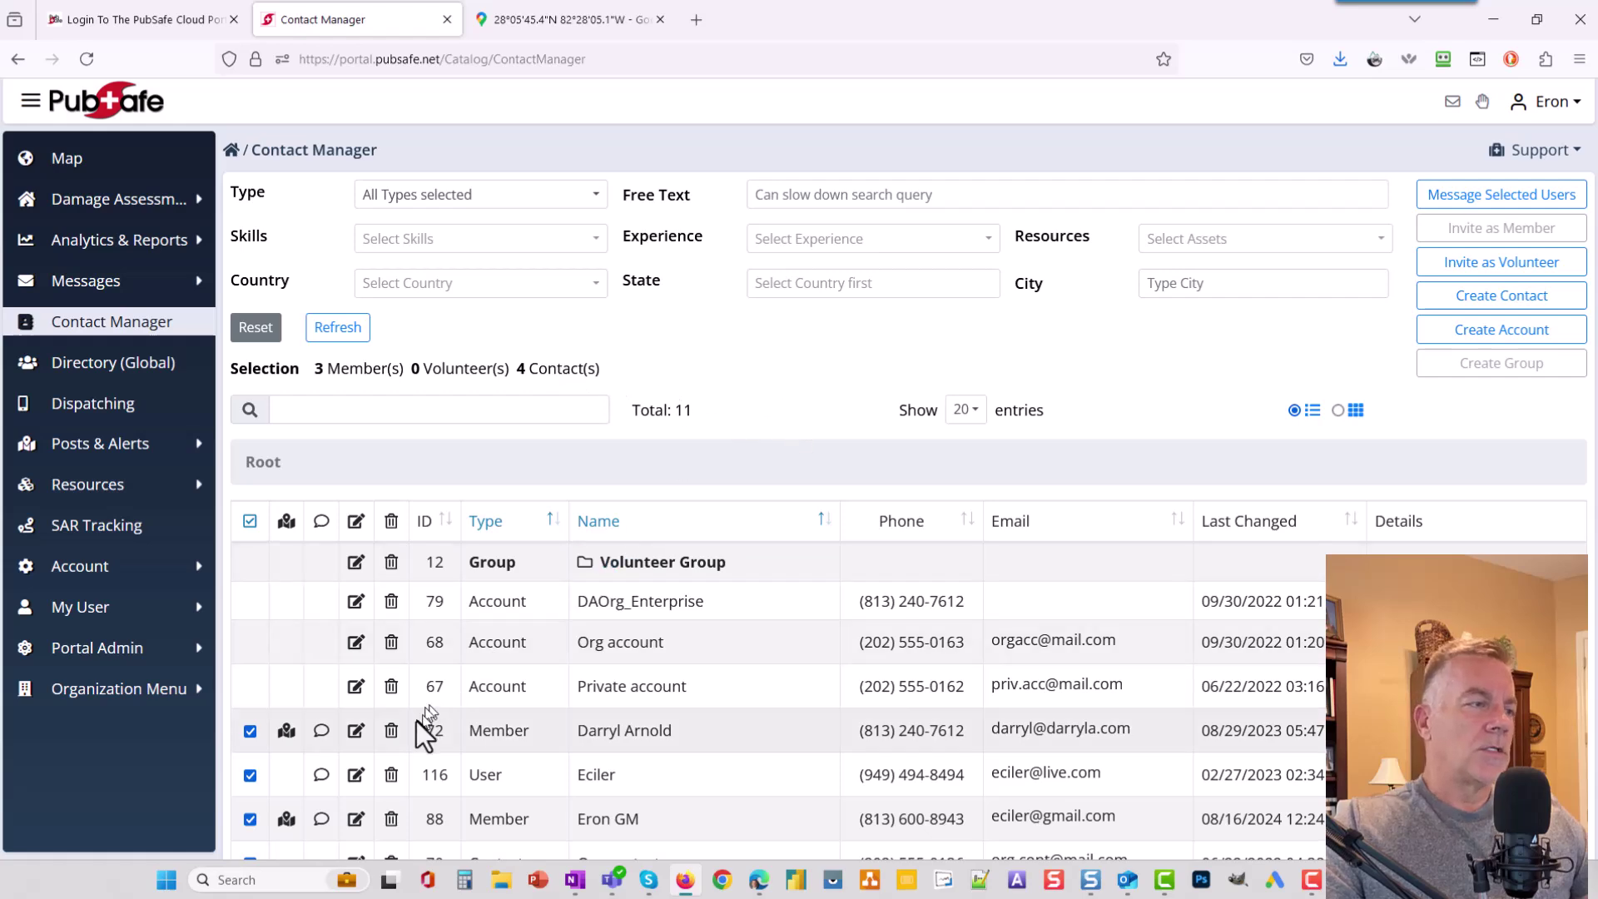
Step: Open the Edit Contact form for Org Member UID 72 and scroll down its sections
left_click(356, 733)
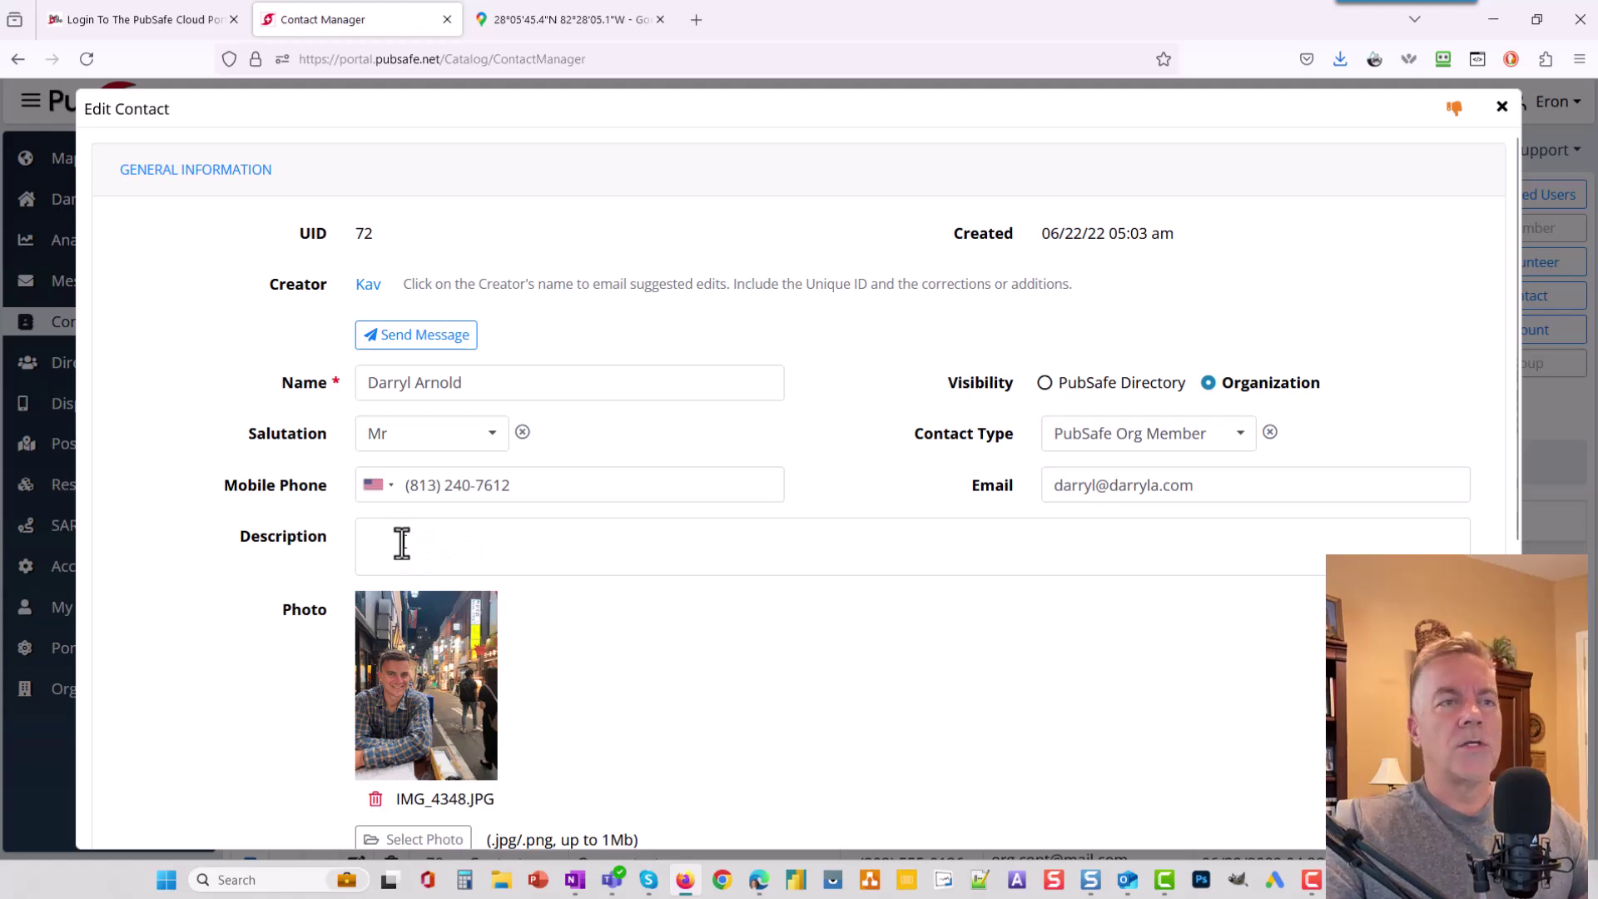
scroll(515, 566, "down", 2)
scroll(515, 556, "down", 5)
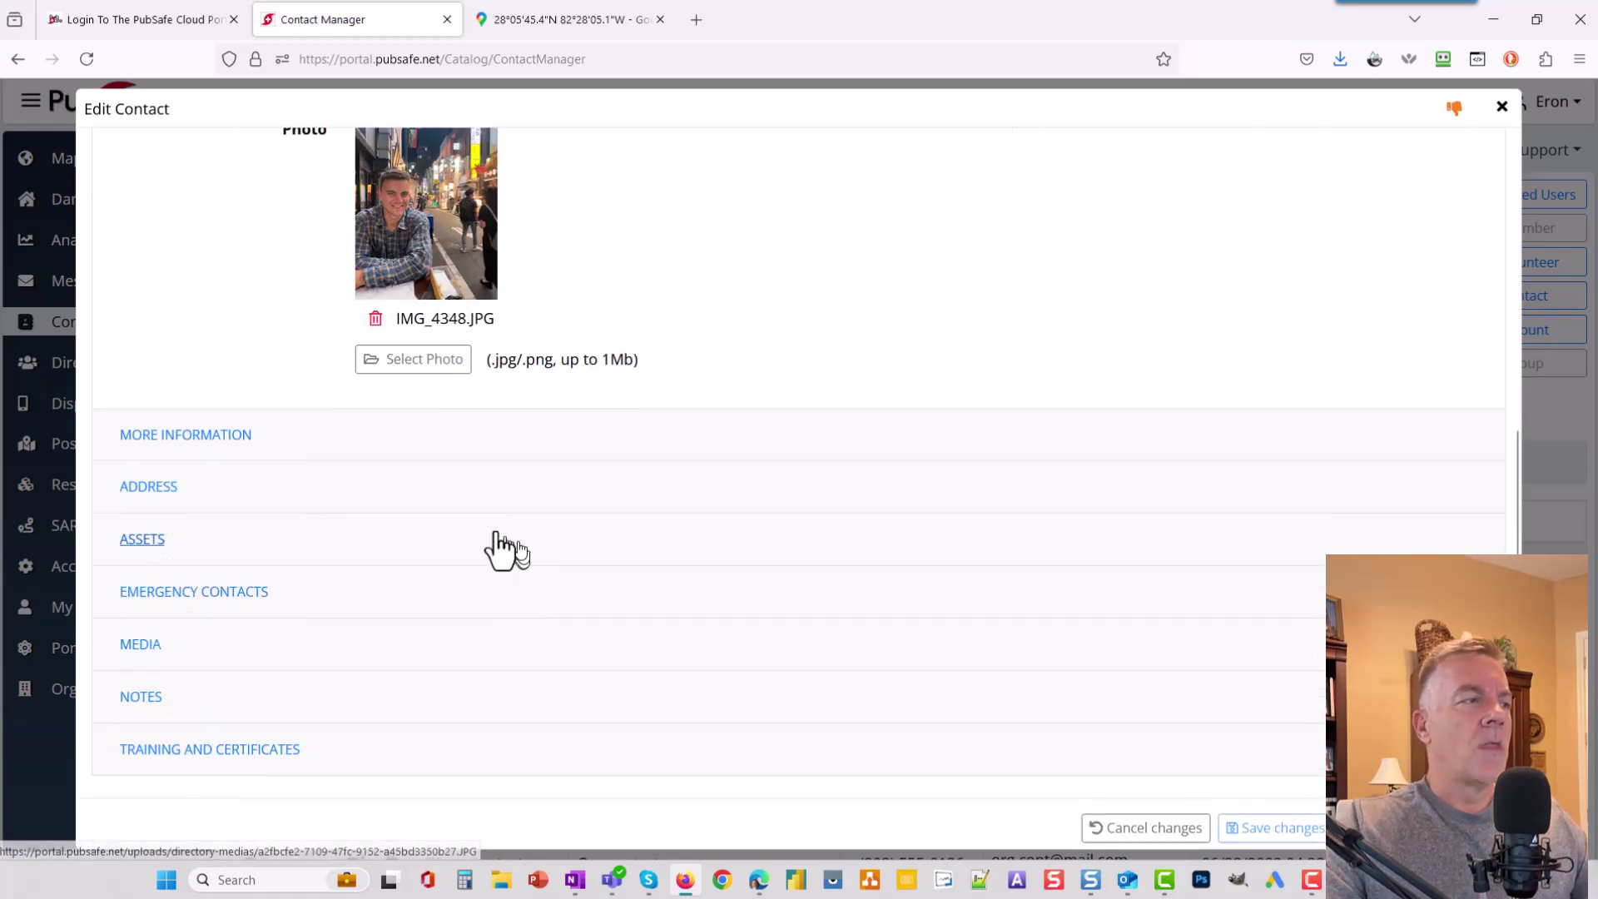
Step: Expand More Information: Role Citizen, Position Director, Birth Year 1963, Background Check Pending
left_click(201, 442)
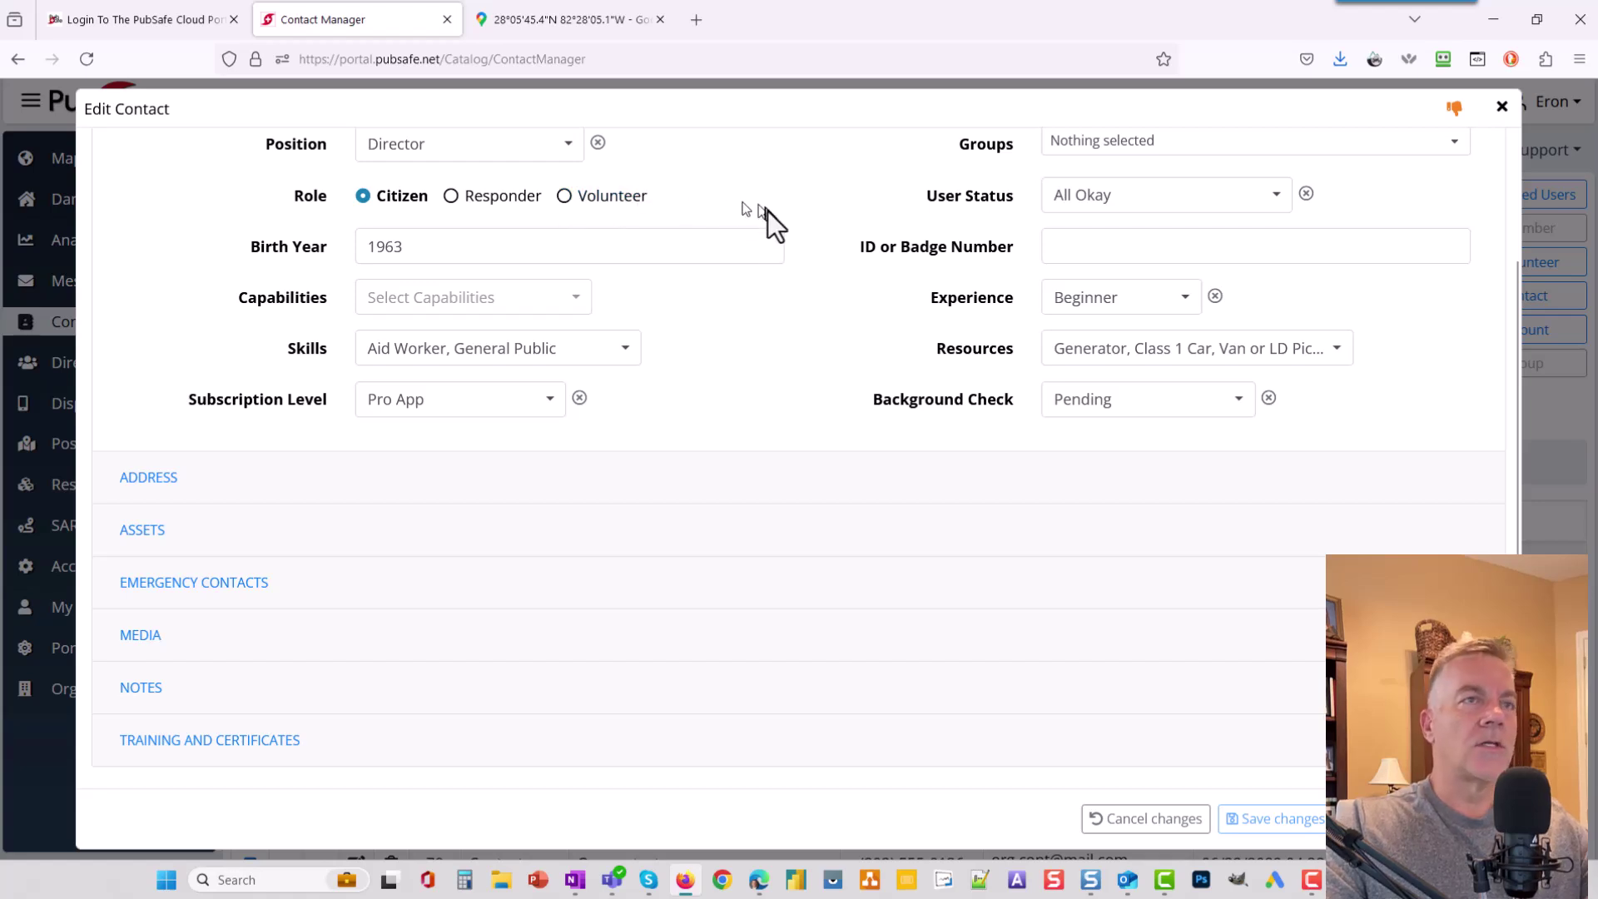
Step: Expand Assets to list the red Zodiac rubber rescue craft and black amphibious Sherp ATV
left_click(144, 533)
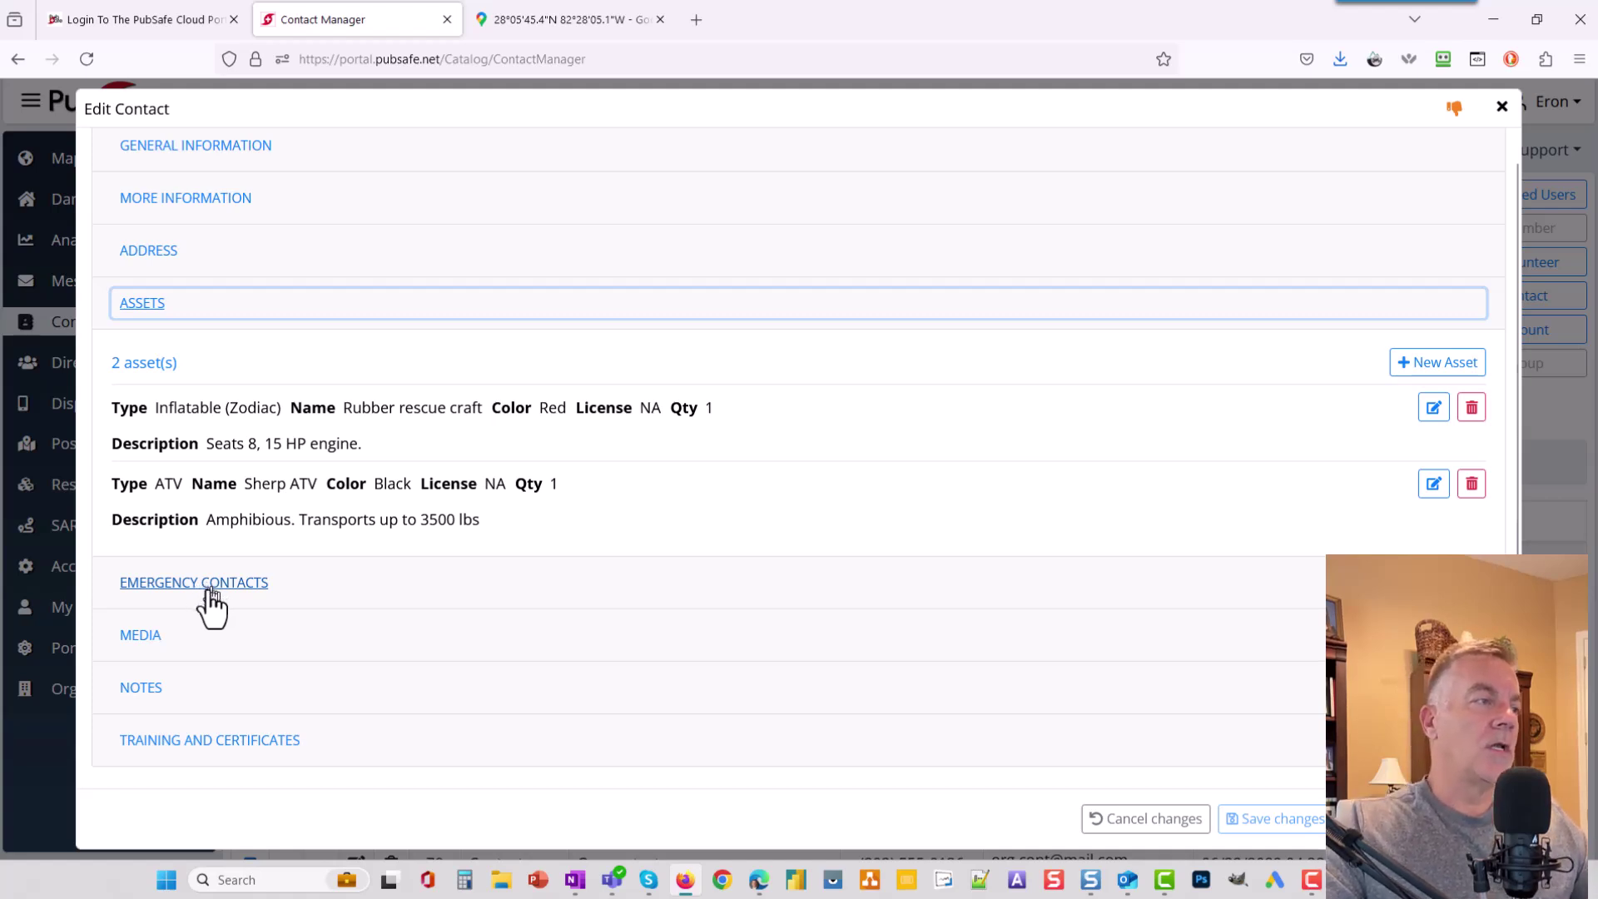
Step: Expand Media to display photos of the black Sherp ATV and the red rescue craft
left_click(152, 637)
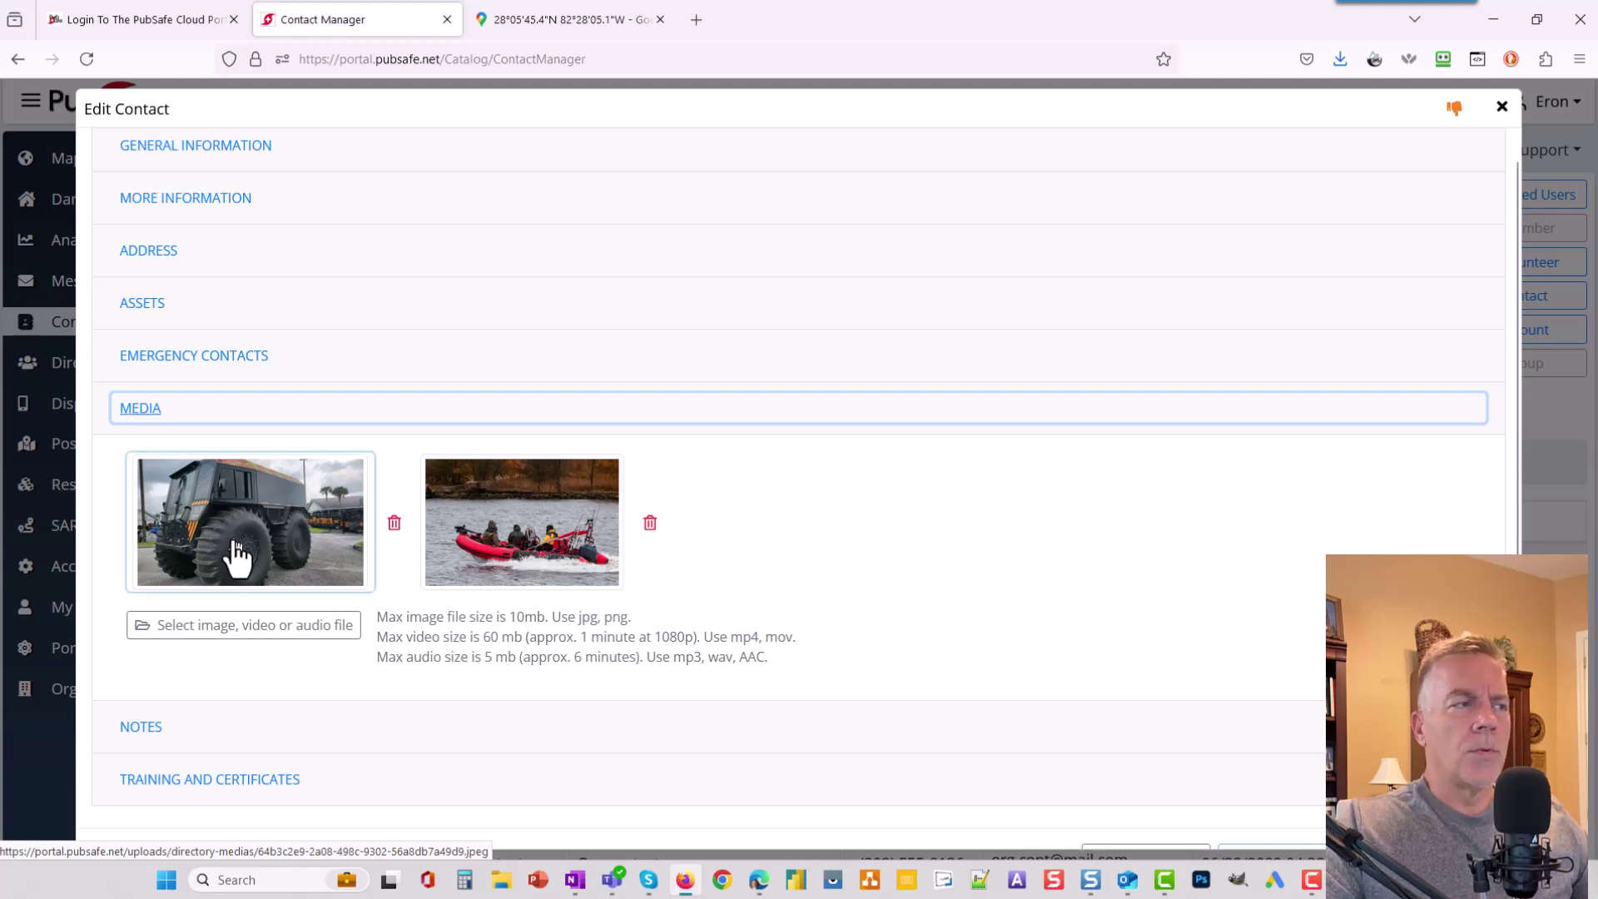
Step: Expand the contact's Notes to show 'Ready in 24 hours' and the swift water rescue 'Boat' notes
left_click(156, 729)
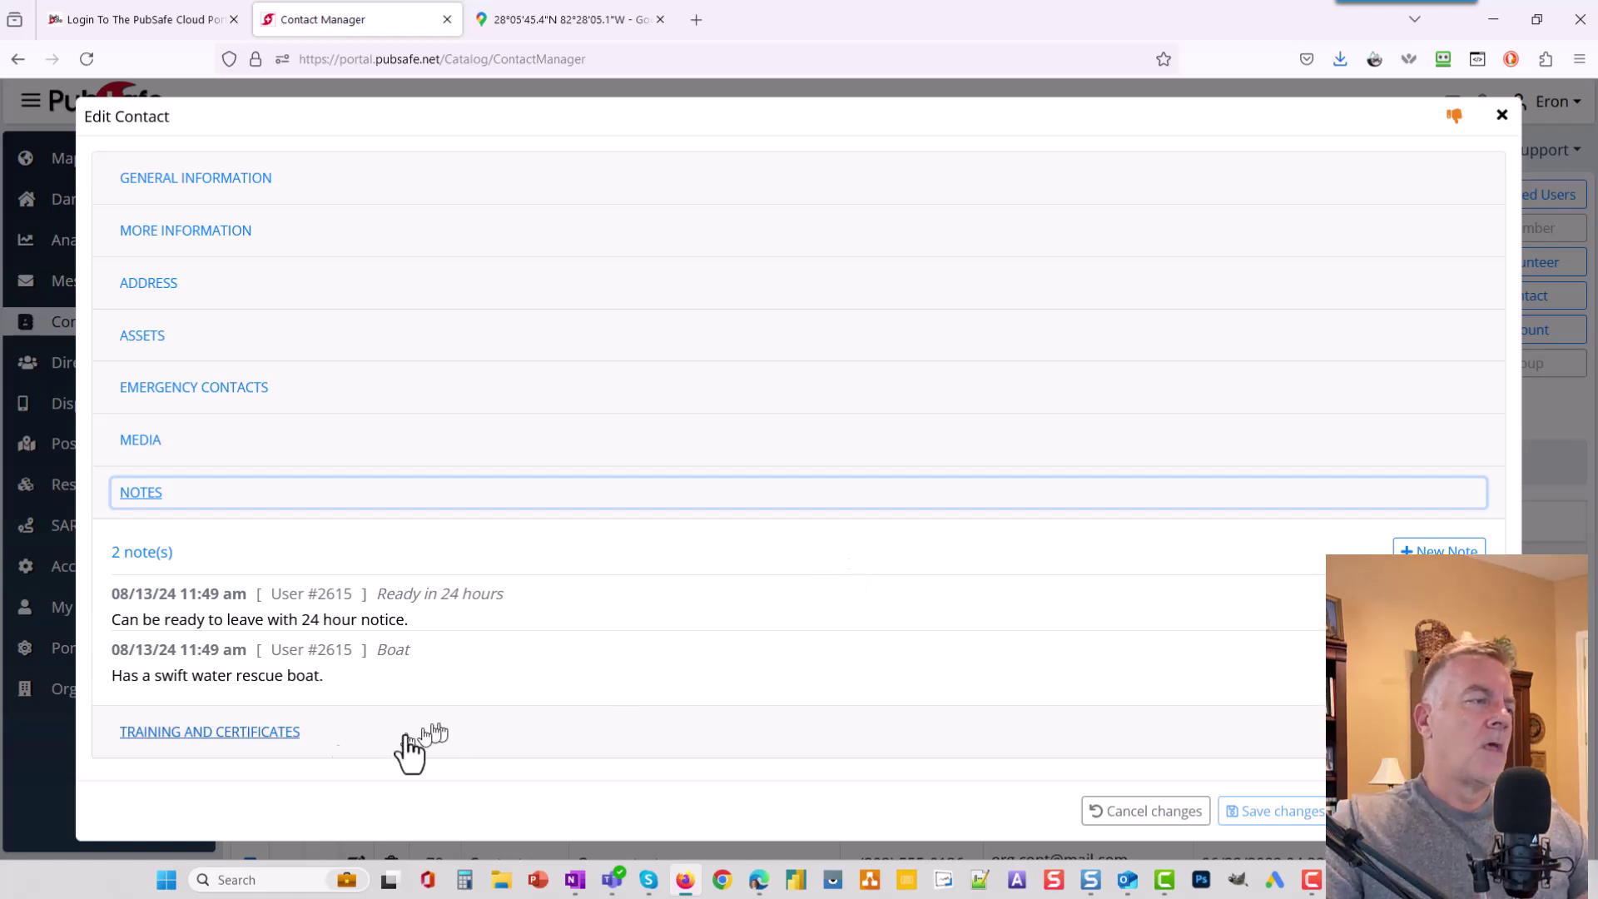
Step: Show the Swift Water Rescue and First Aid records, previewing then discarding a new record form
left_click(260, 731)
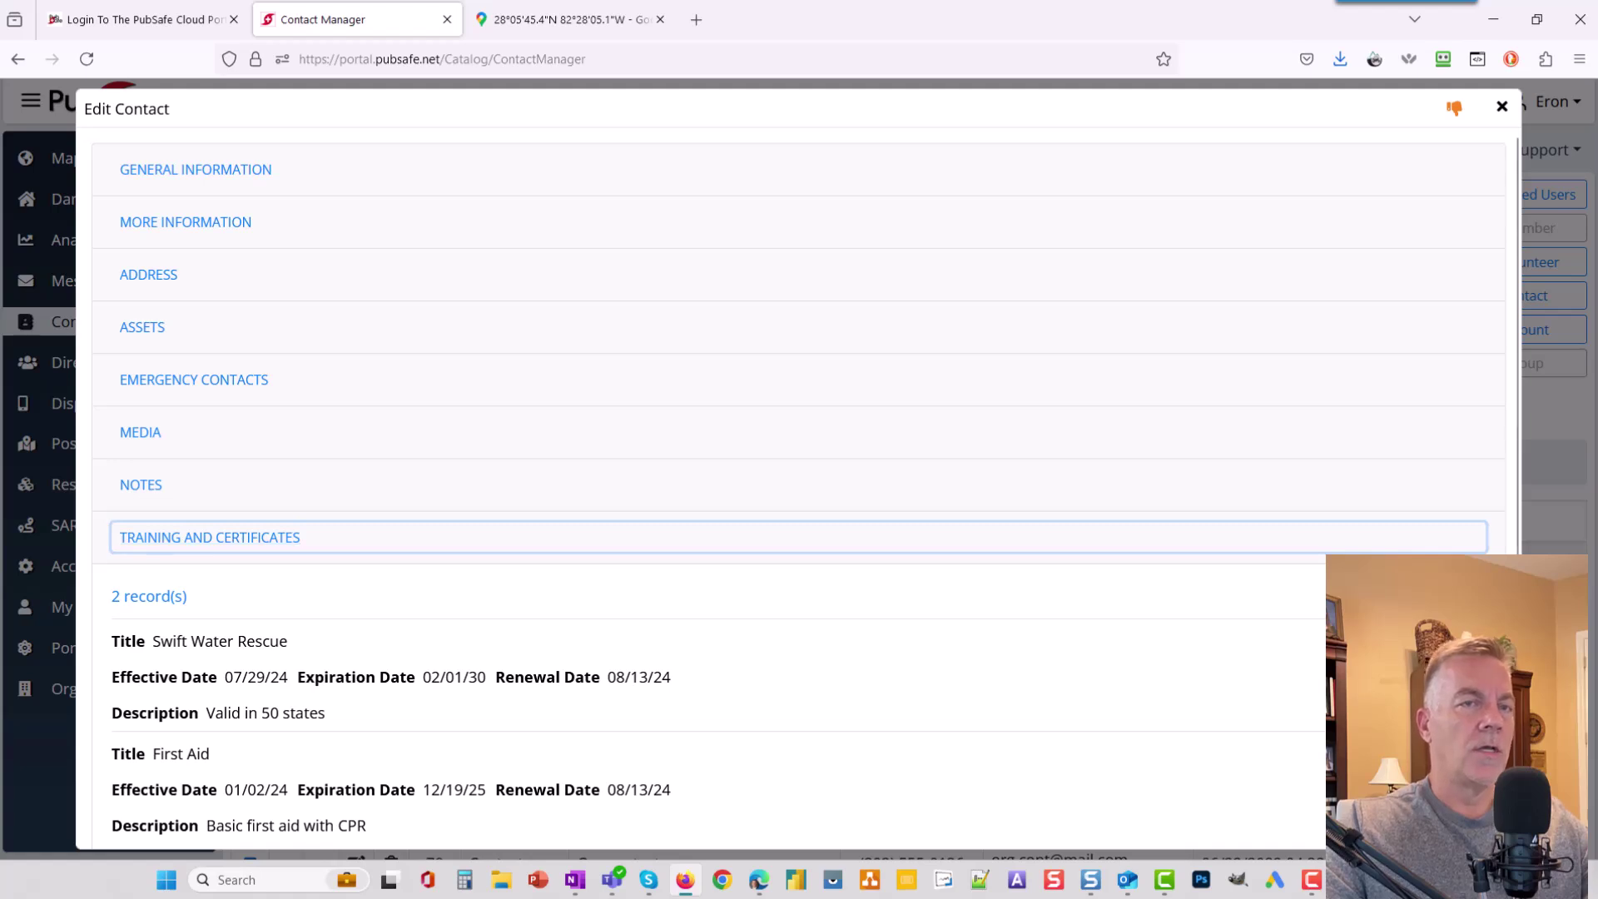
left_click(1465, 596)
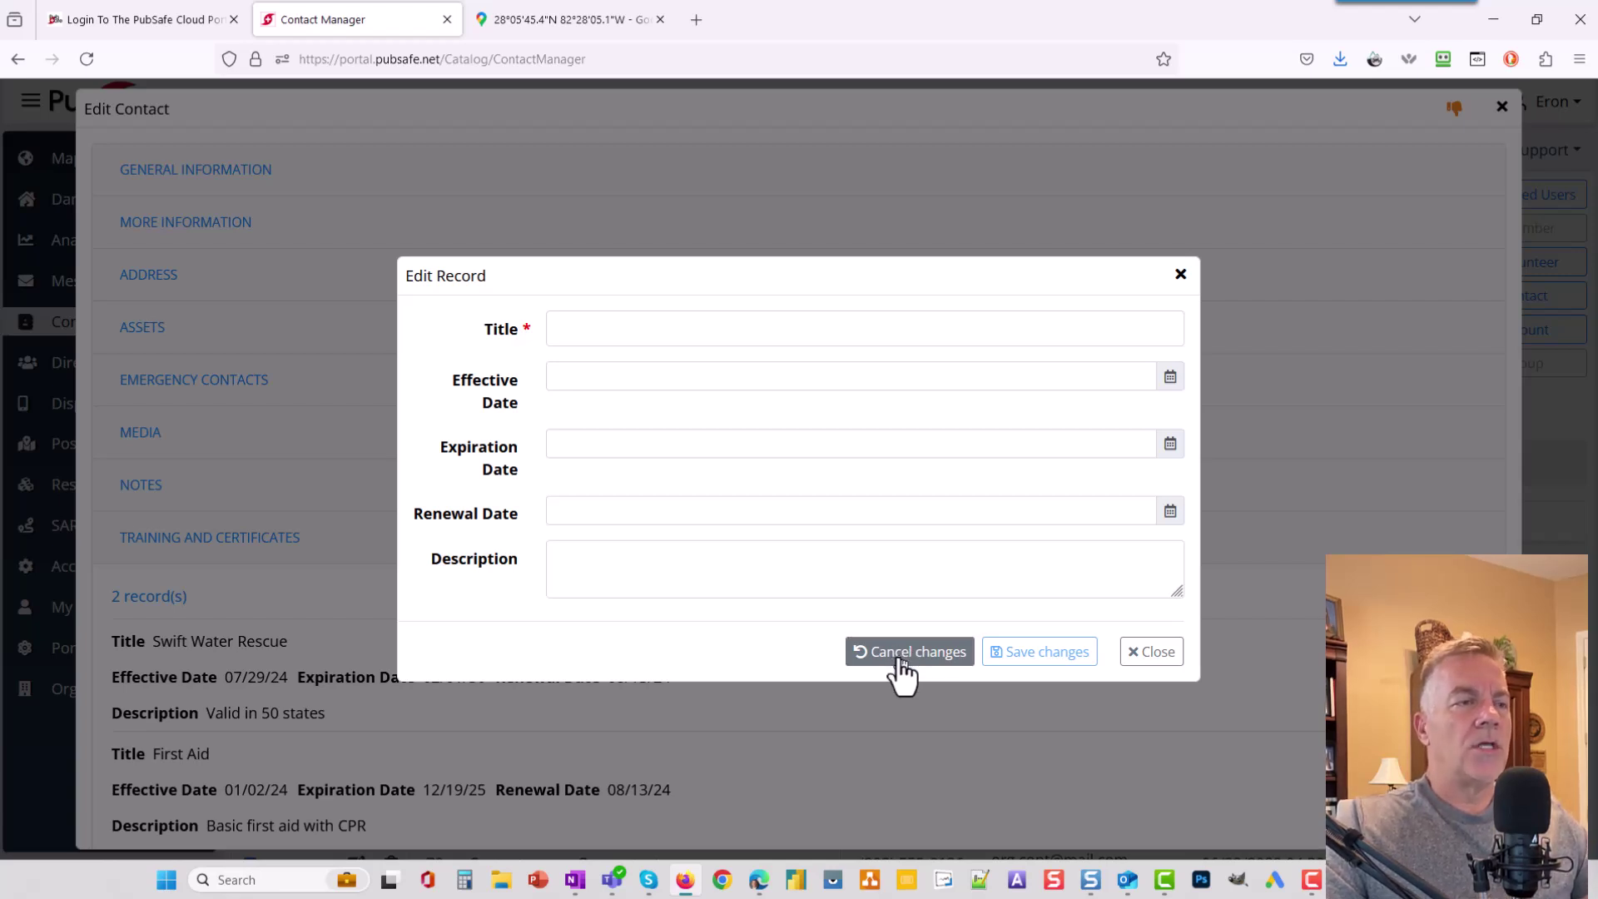
left_click(1180, 275)
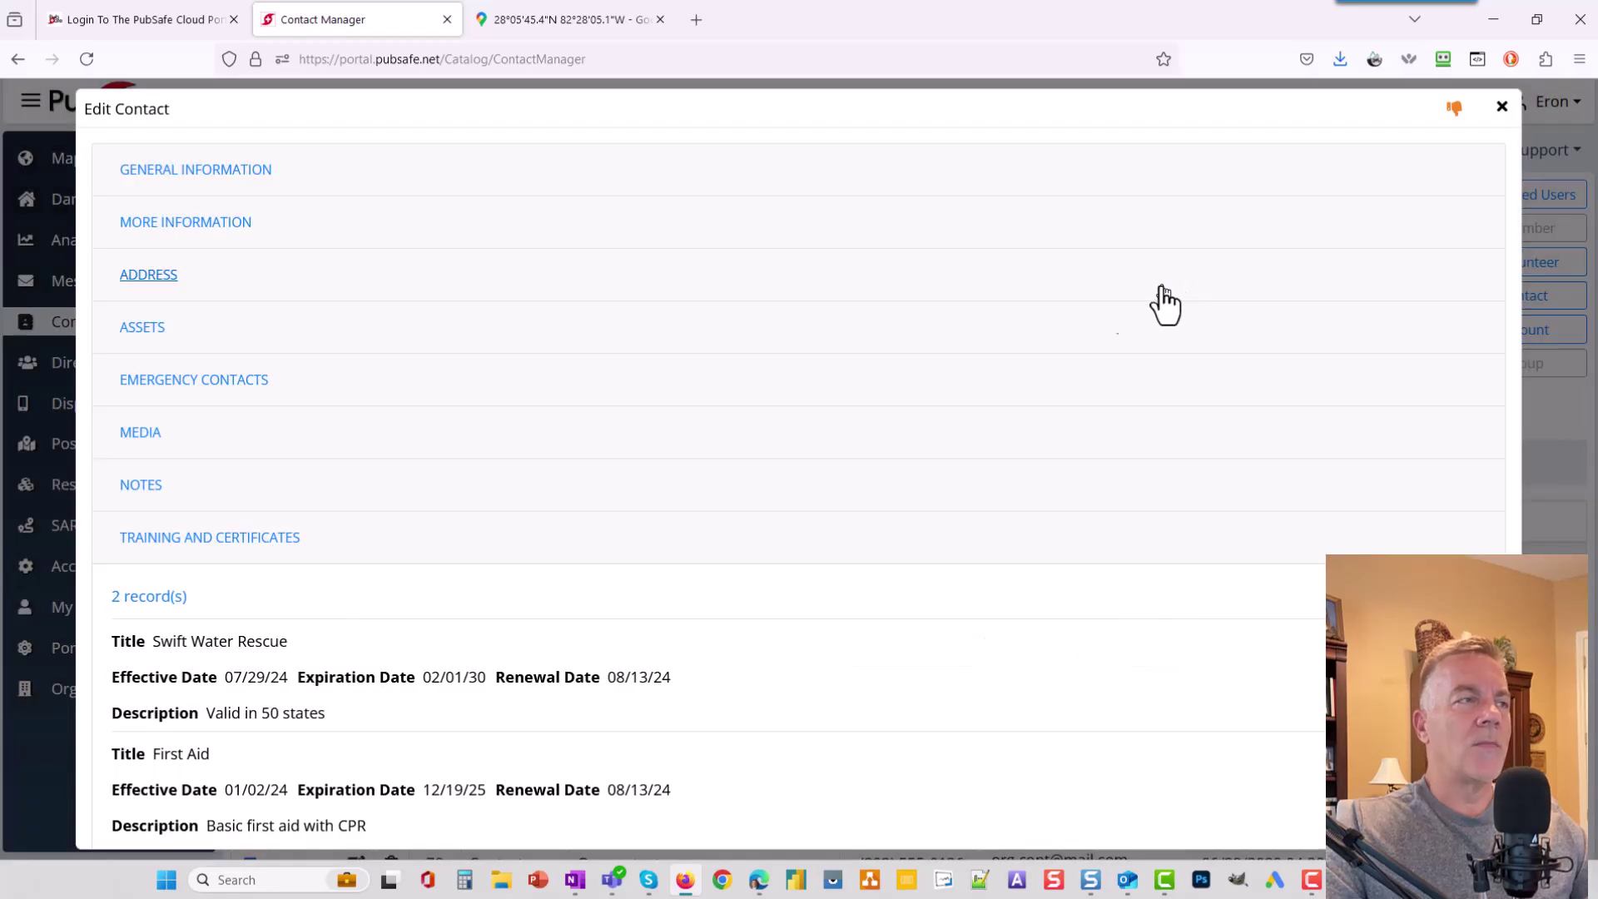
Step: Close the Edit Contact window and return to the PubSafe cloud portal login tab
left_click(1502, 109)
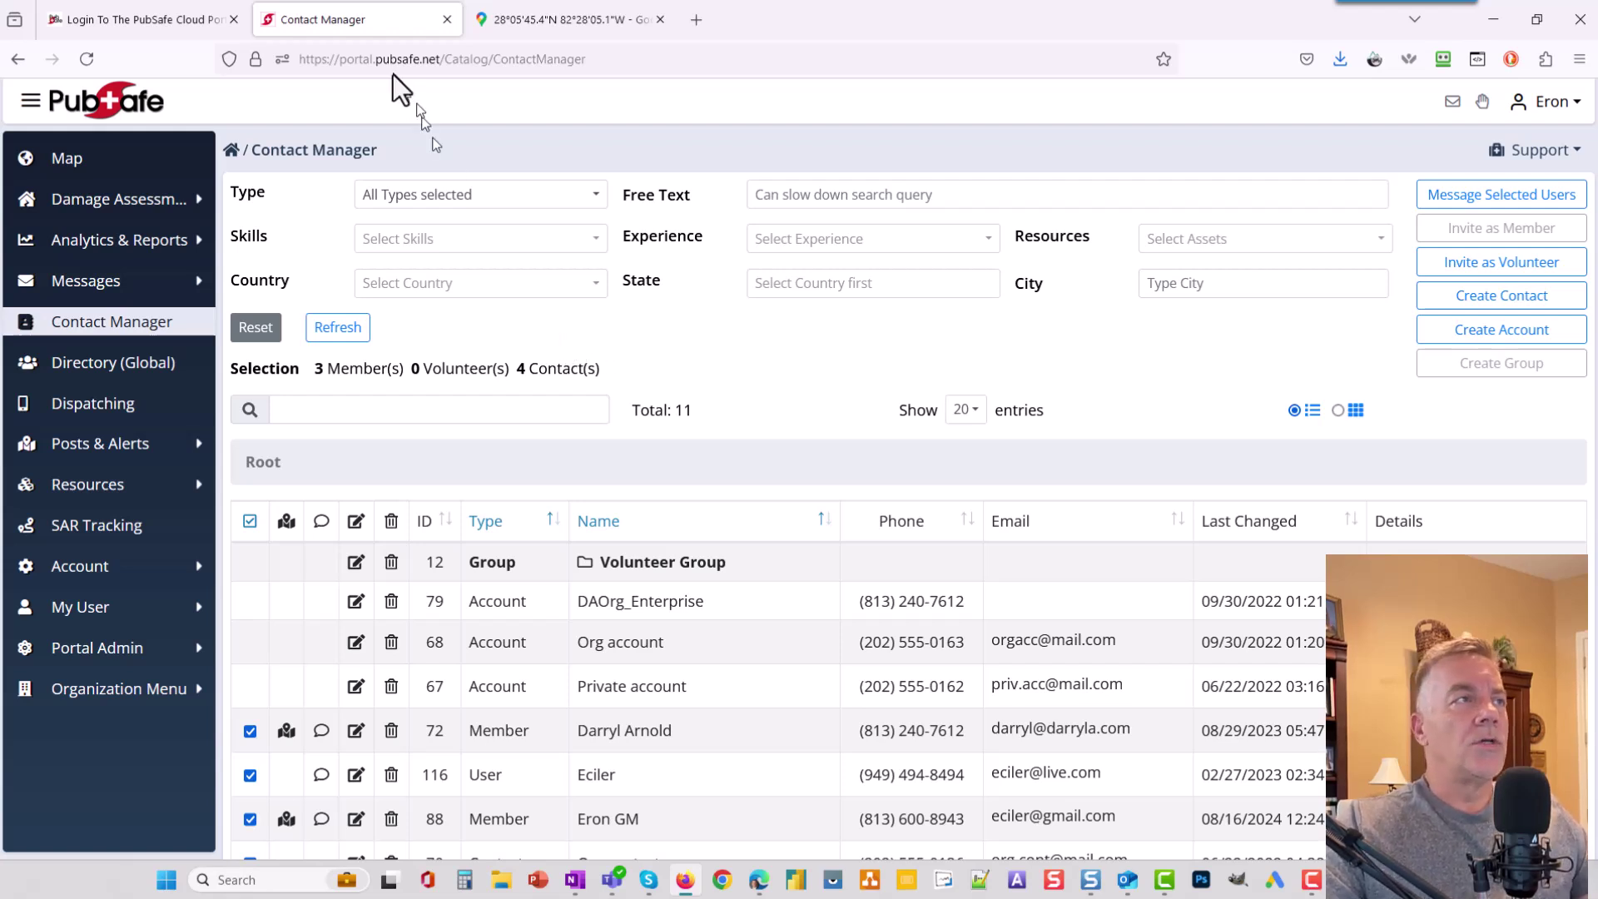
left_click(164, 24)
Step: Open Join > Organizations and scroll to the eight organization features
mouse_move(540, 157)
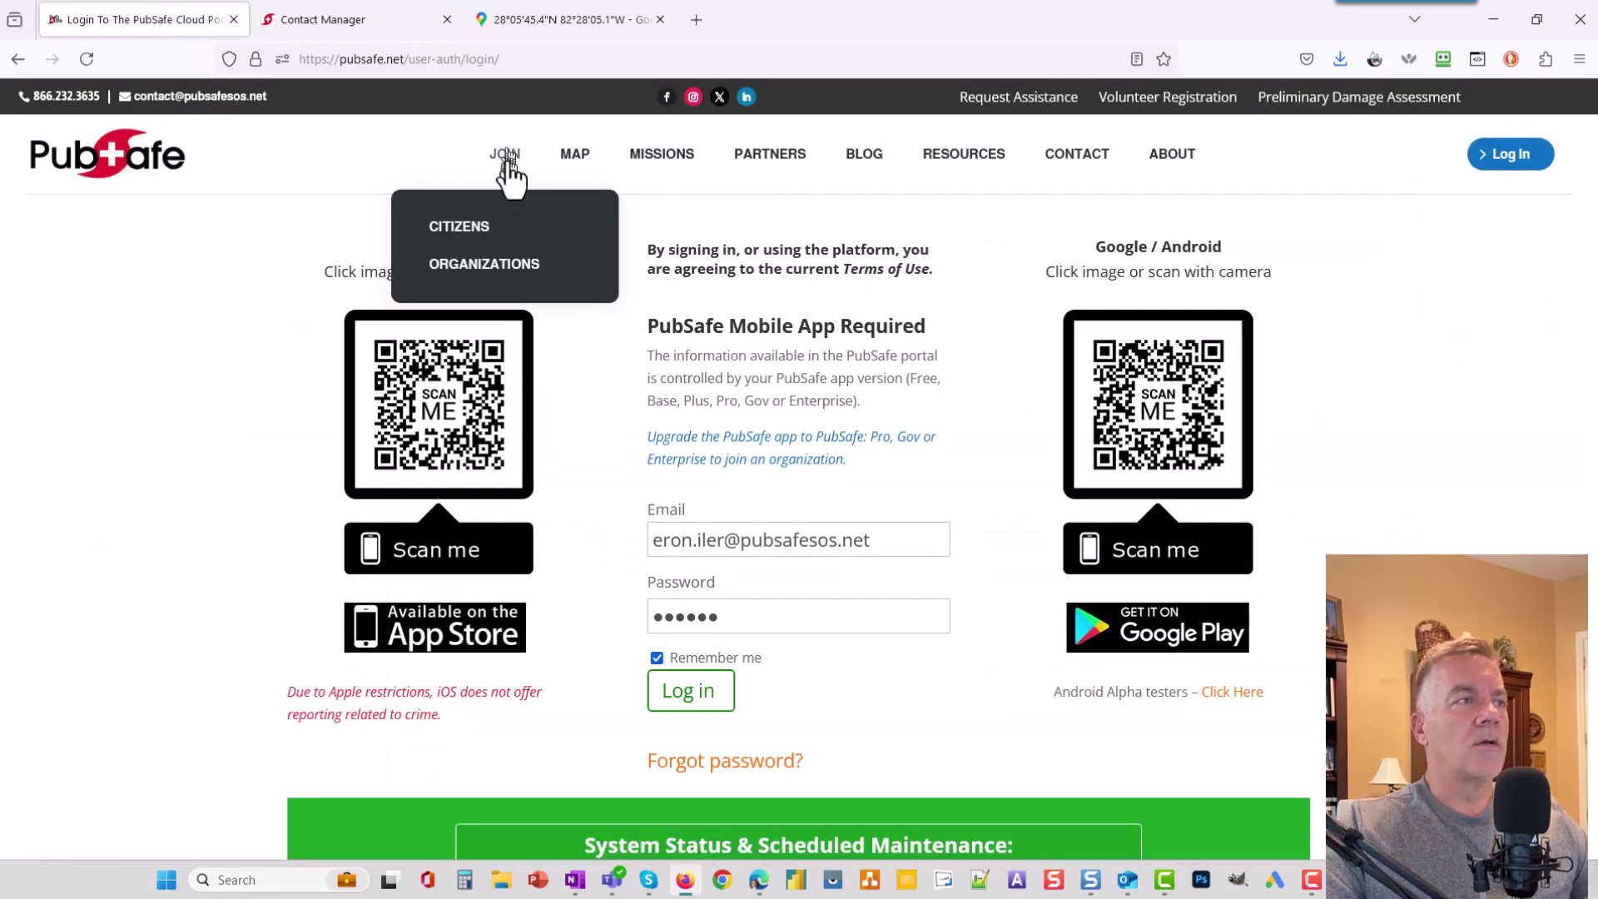
left_click(472, 271)
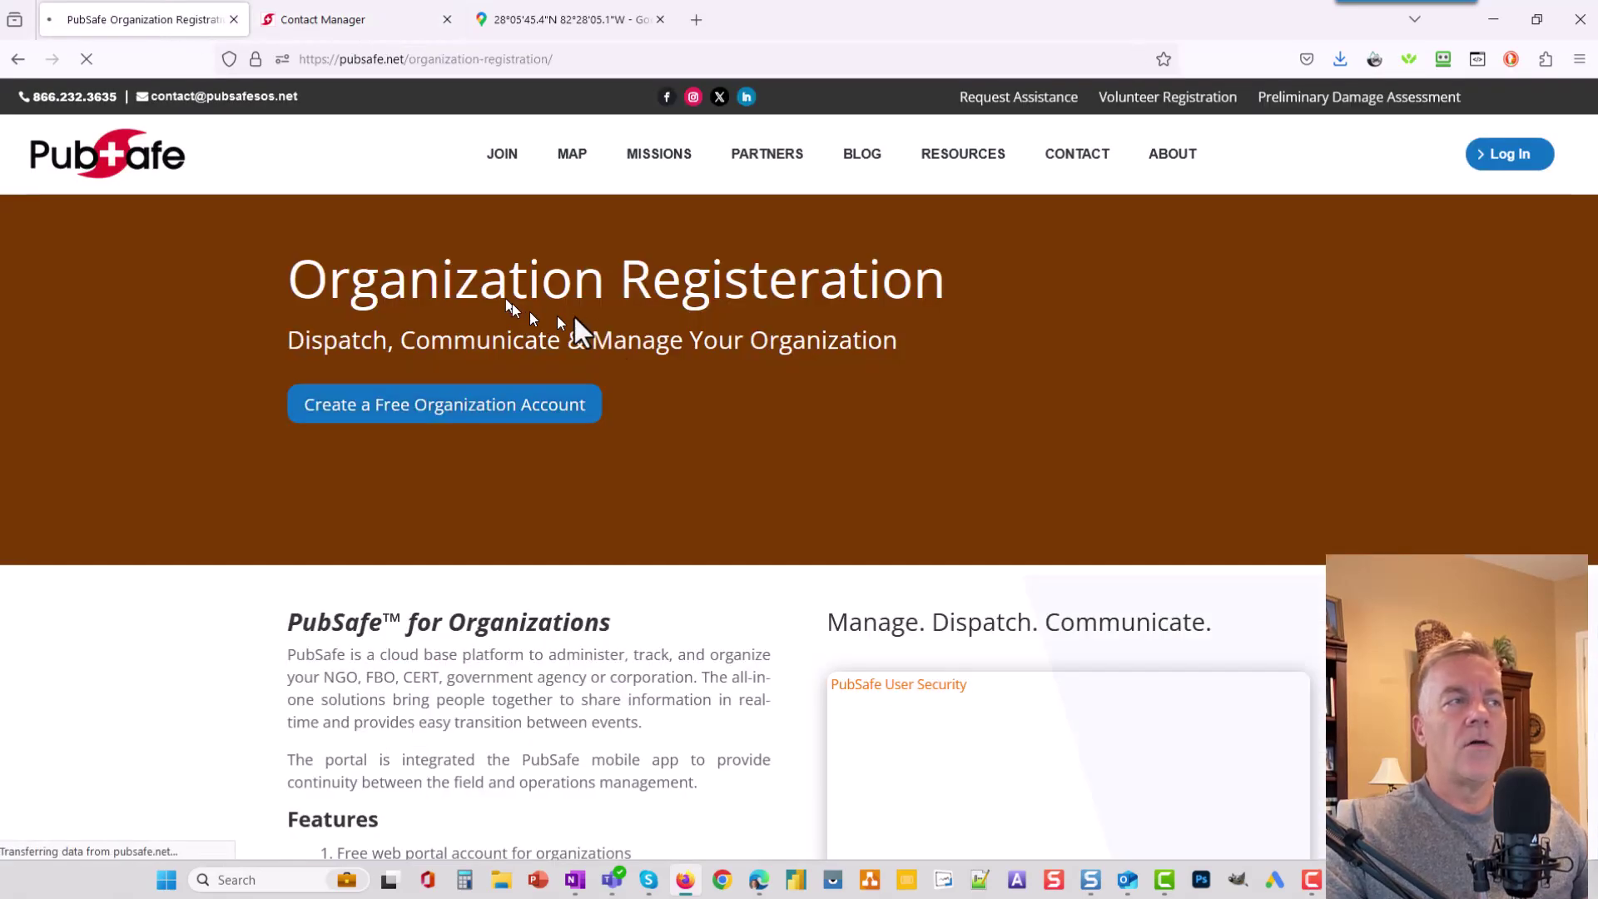
scroll(618, 512, "down", 5)
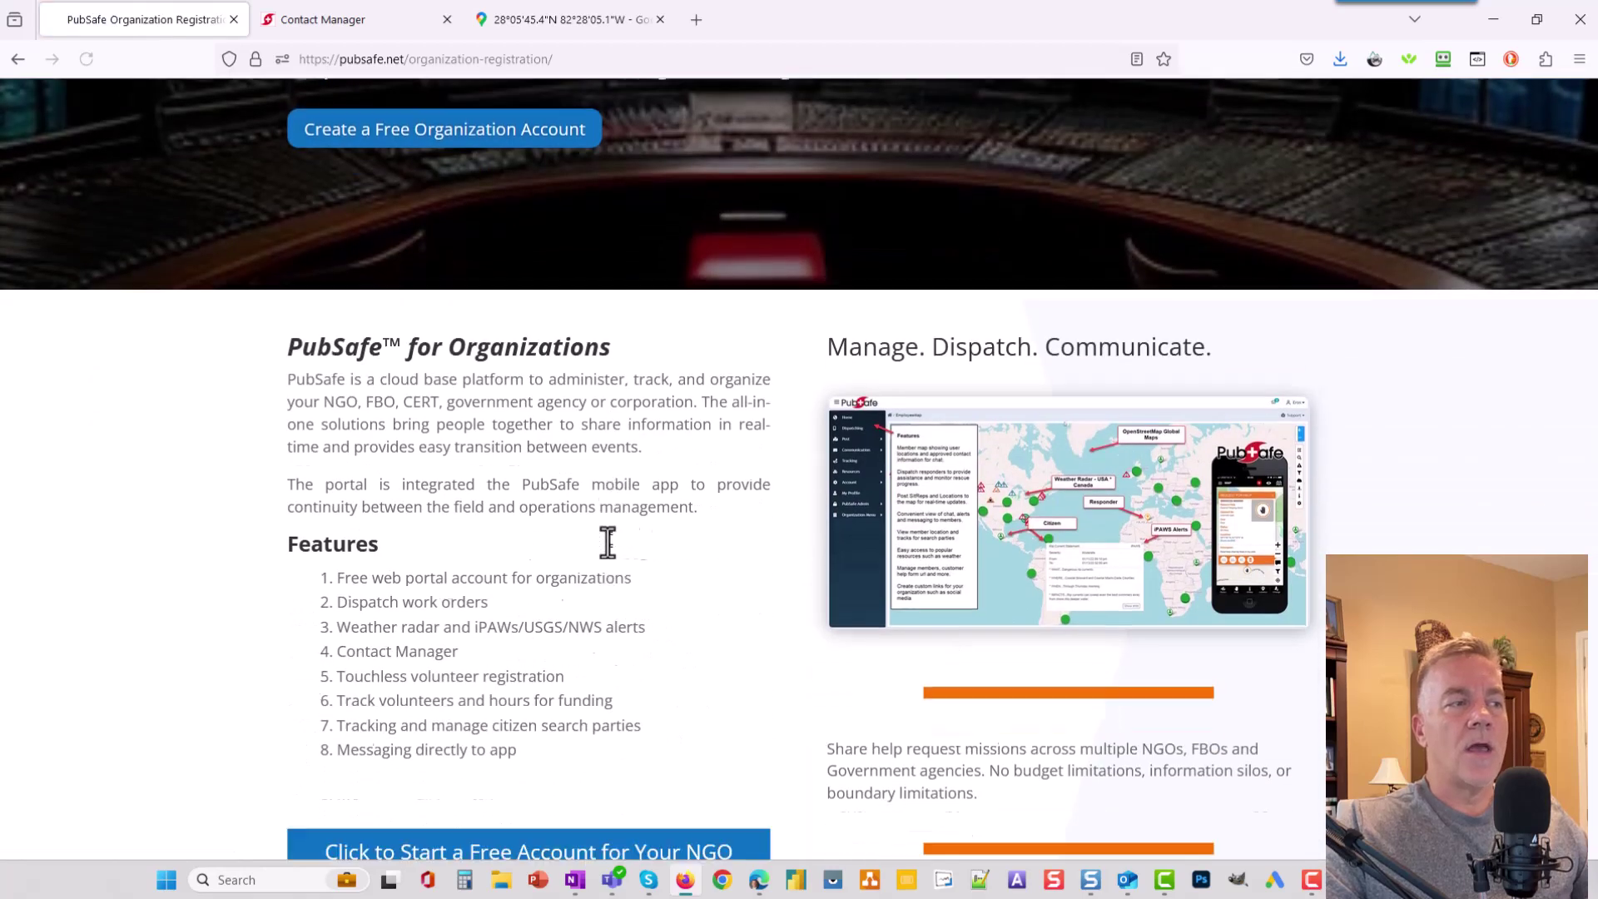